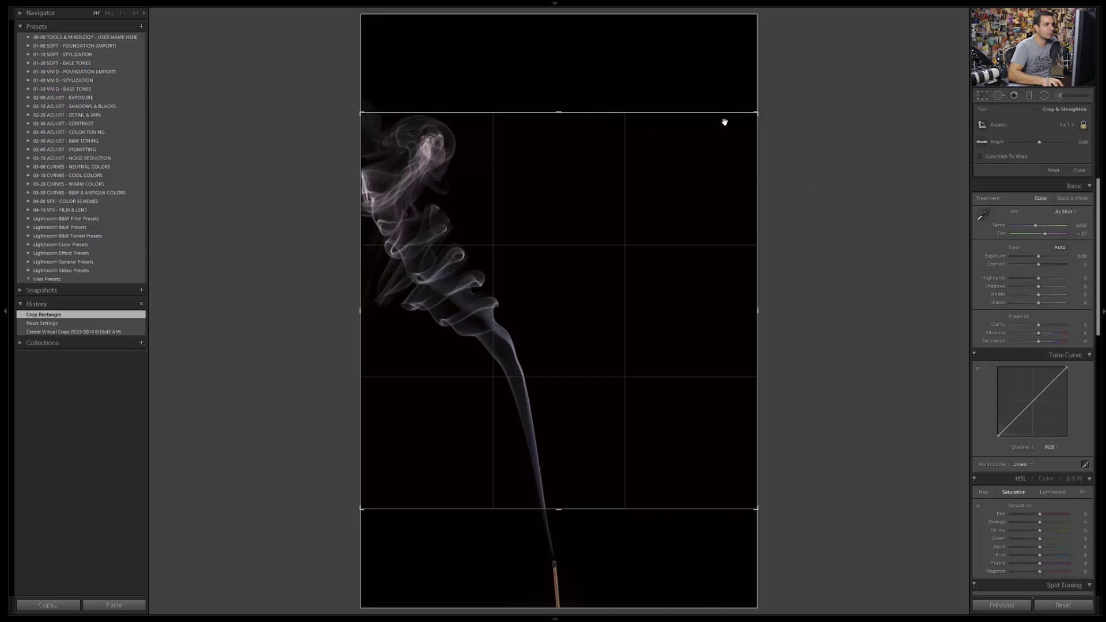
Step: Crop the photo to a 1 x 1 square tightly framing the swirling middle part of the smoke and apply the crop
drag(755, 113, 670, 157)
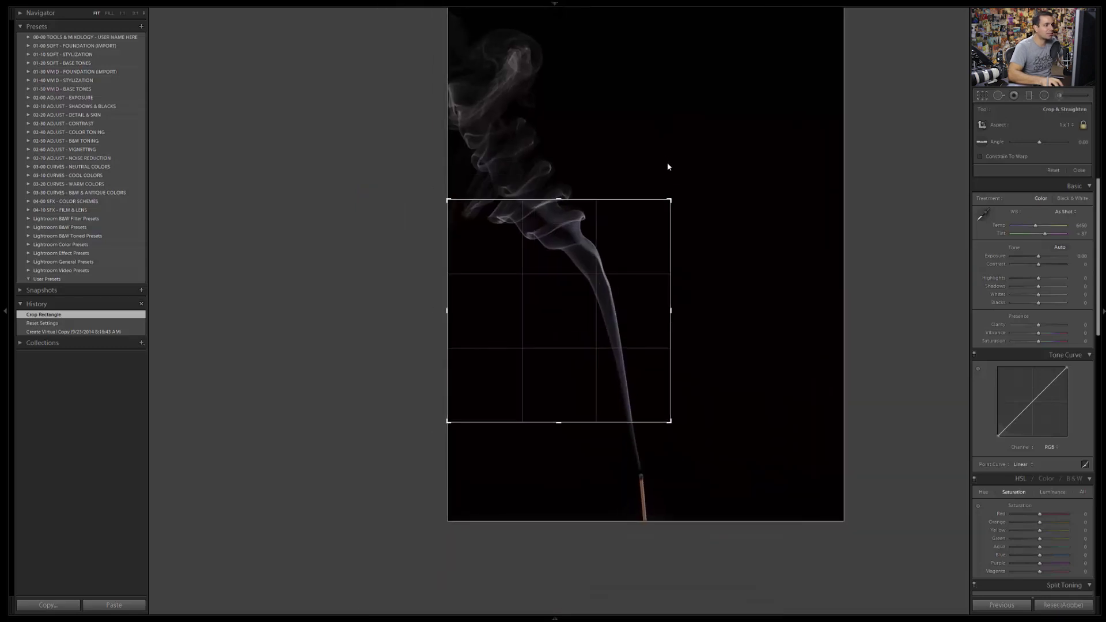
drag(634, 288, 638, 362)
drag(673, 421, 652, 415)
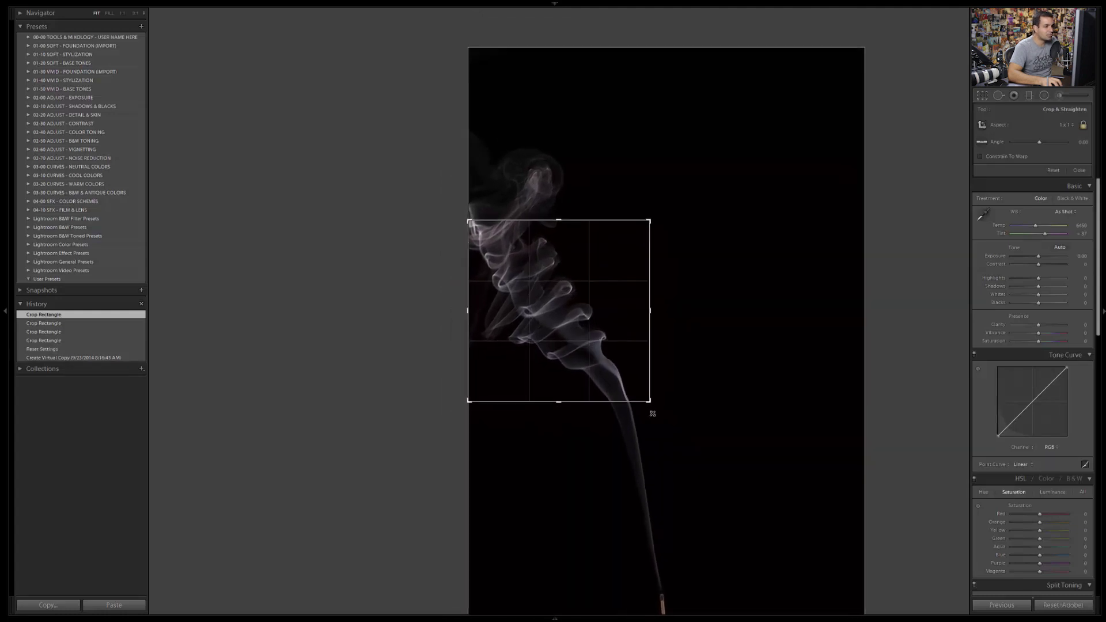
click(634, 377)
mouse_move(646, 399)
mouse_down()
mouse_move(637, 392)
mouse_move(652, 402)
mouse_up()
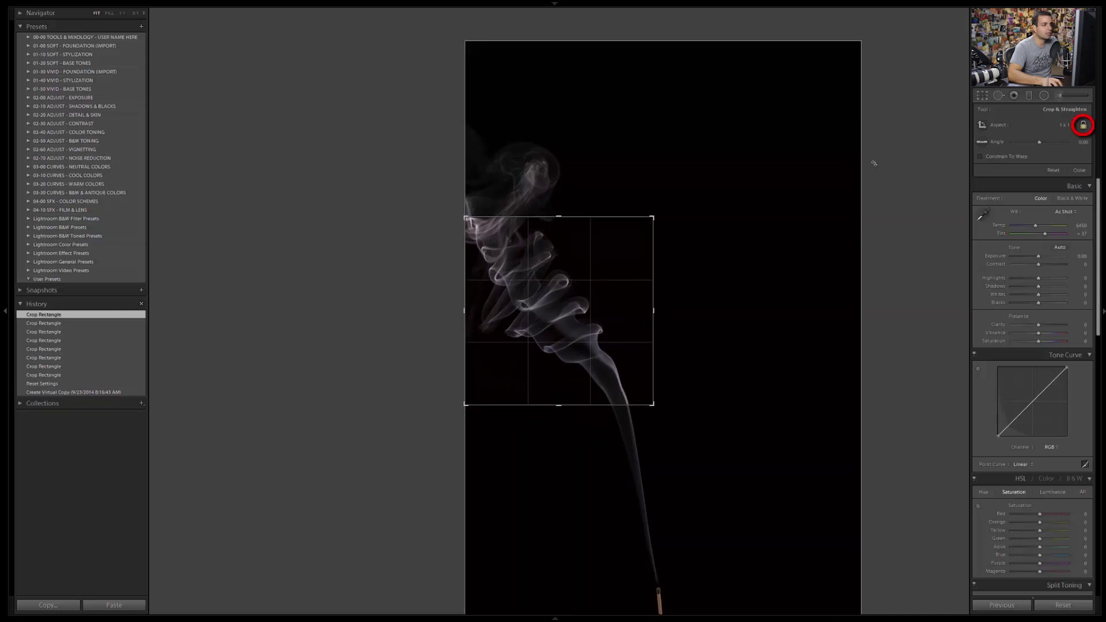
mouse_move(623, 370)
mouse_down()
mouse_move(628, 363)
mouse_move(629, 372)
mouse_up()
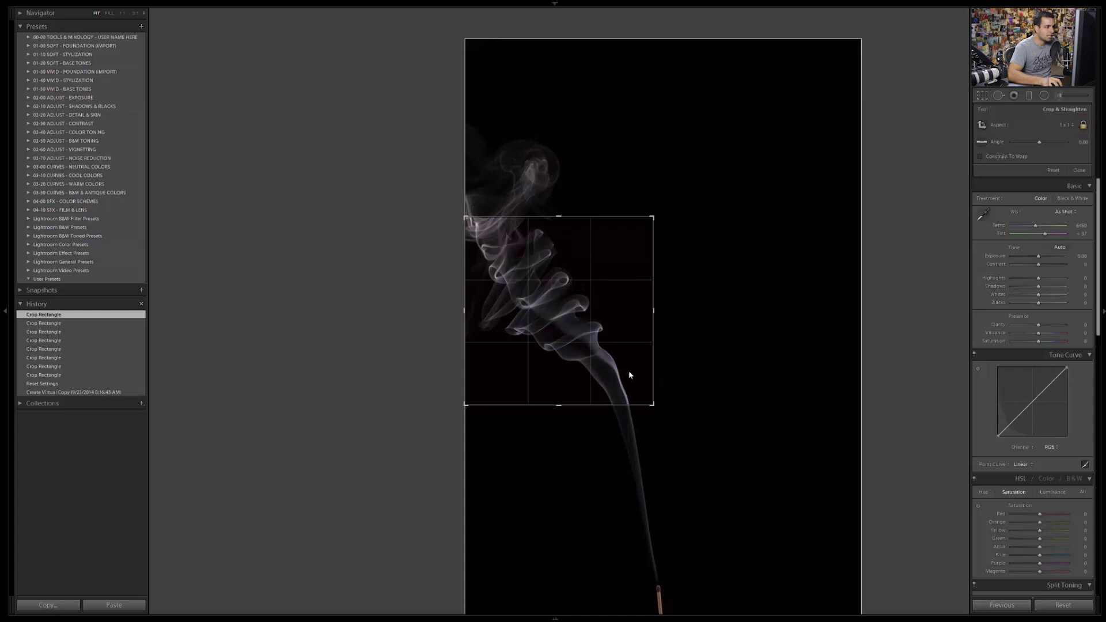
click(628, 372)
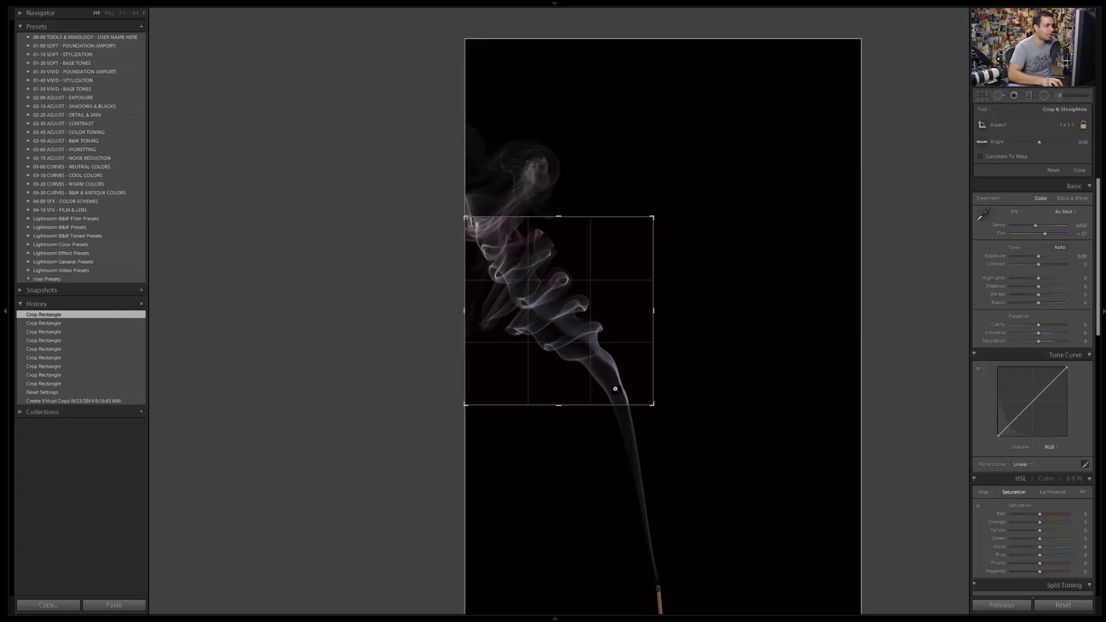
key(Return)
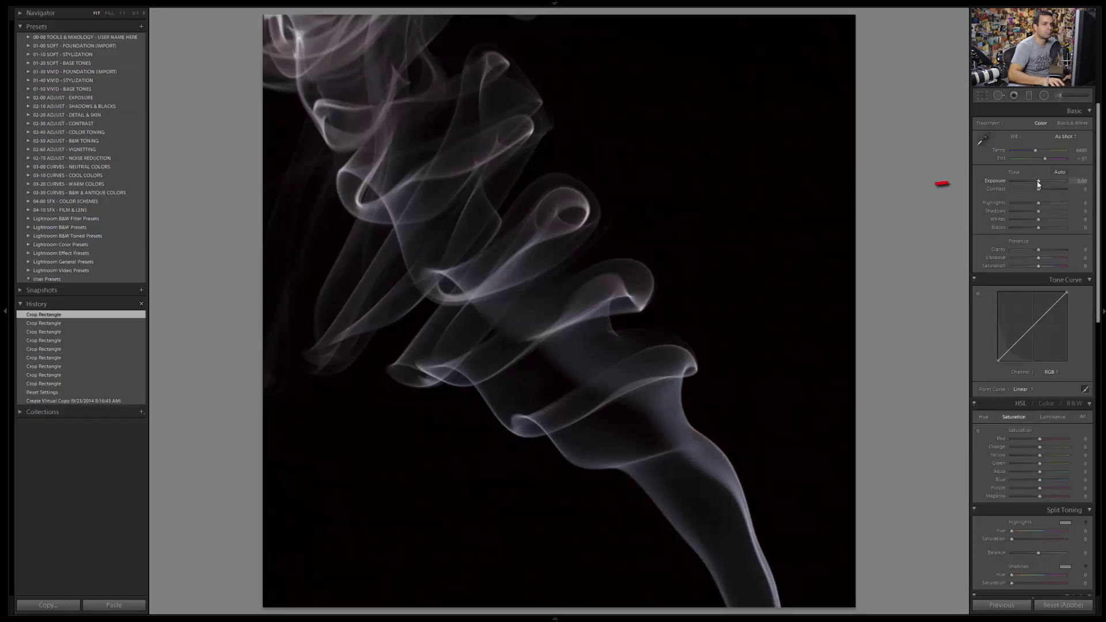
Step: Set the photo's Exposure to +0.50
drag(1039, 183, 1041, 183)
click(1079, 181)
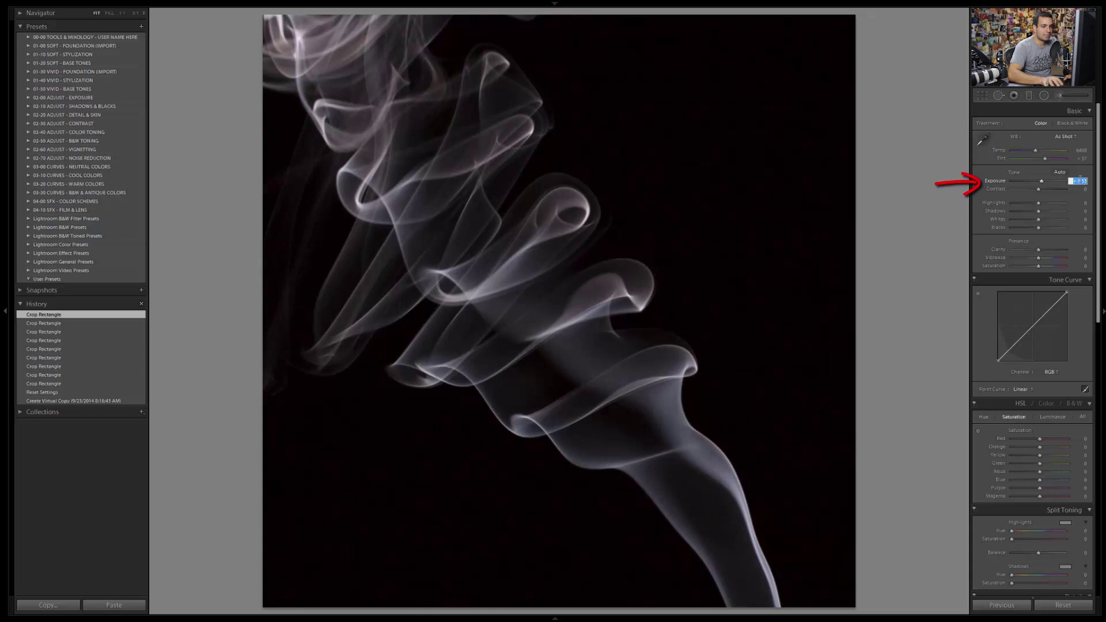
text(0.5)
key(Return)
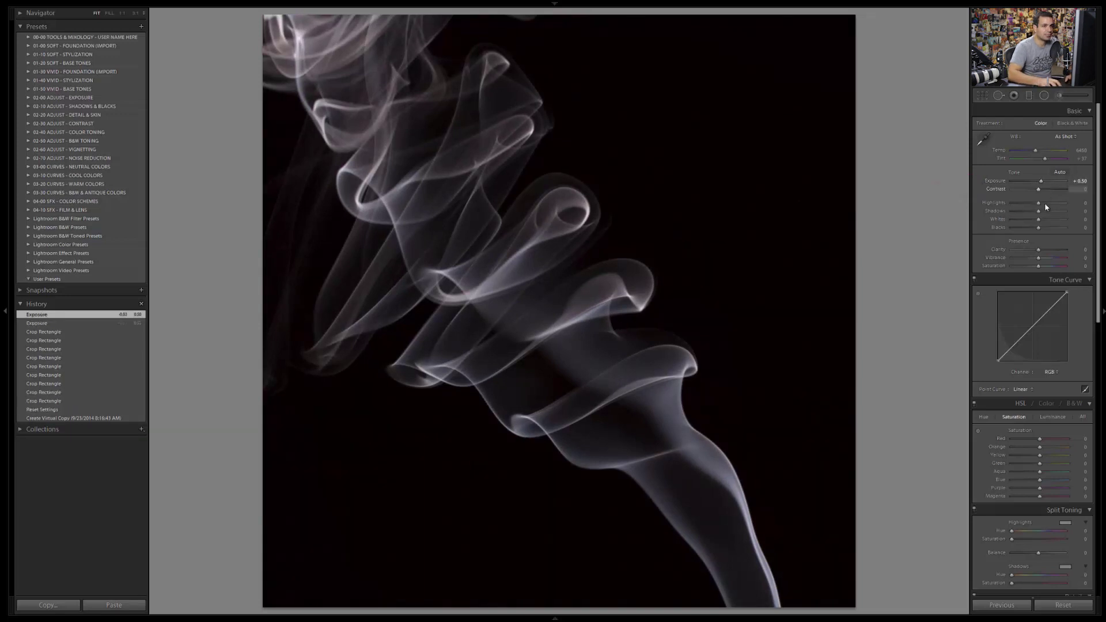
Step: Show the clipping warnings and raise Highlights to +25 and Whites to +20
drag(1046, 204, 1049, 204)
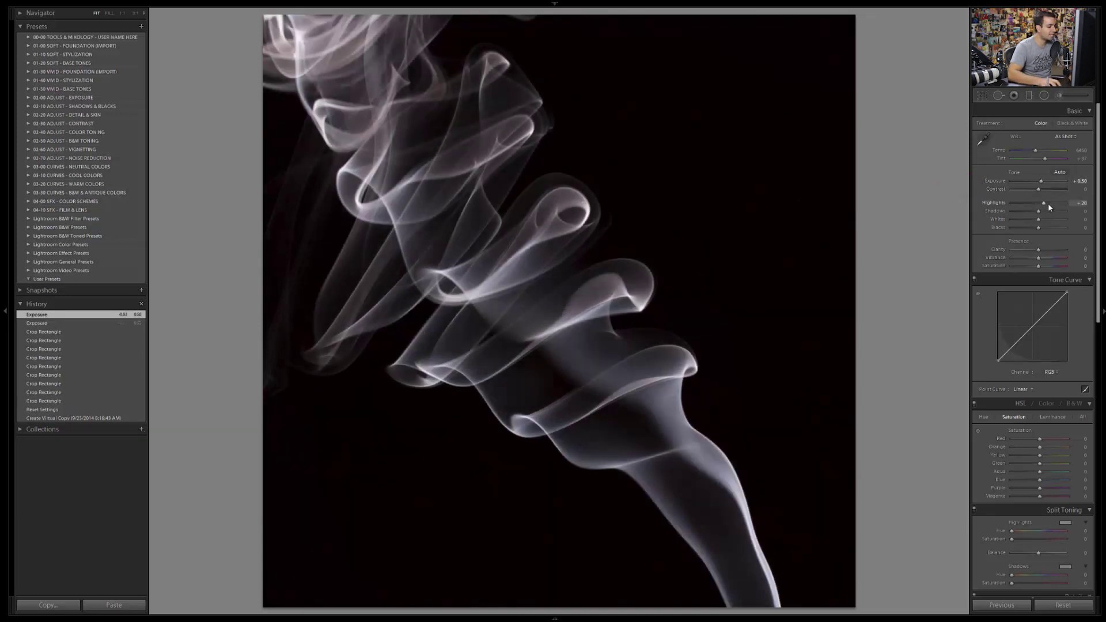
key(j)
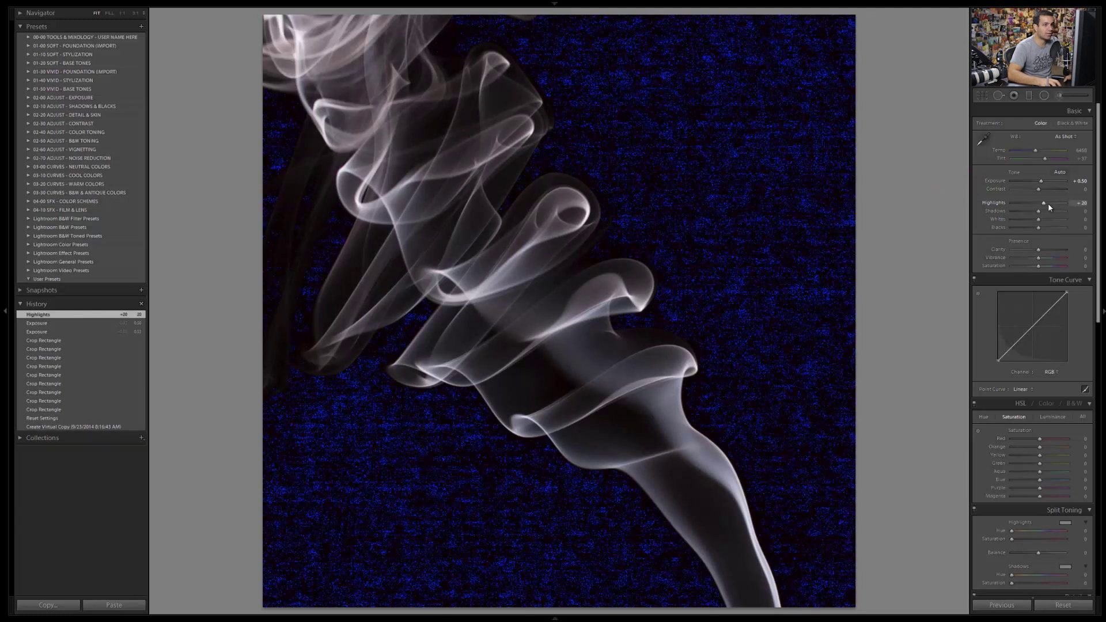
key(Up)
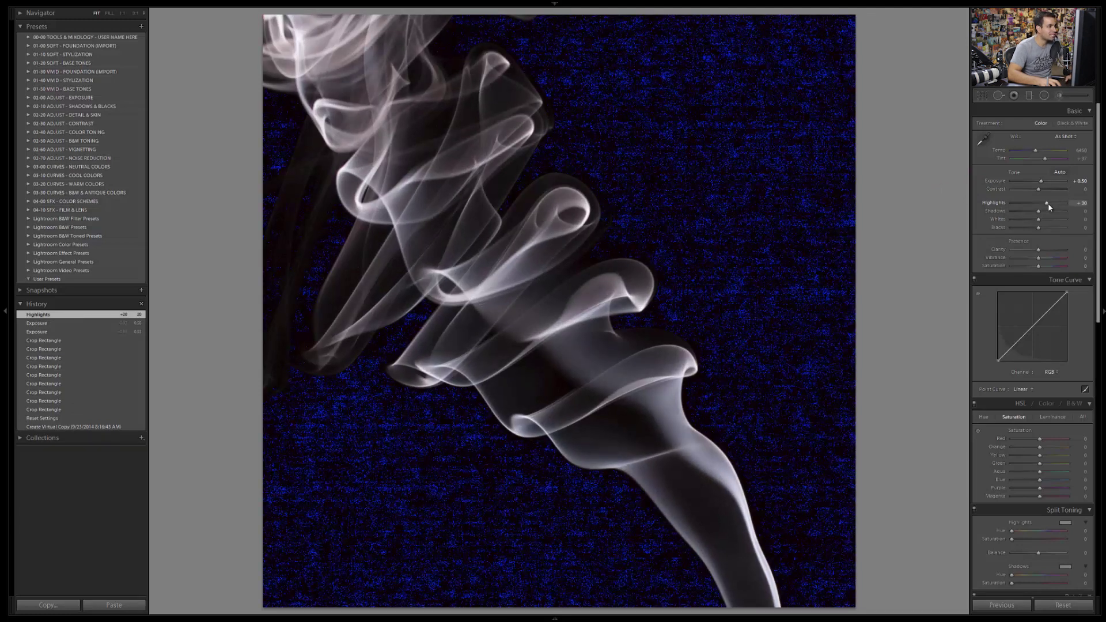
key(Up)
key(Up)
key(Up)
key(Up)
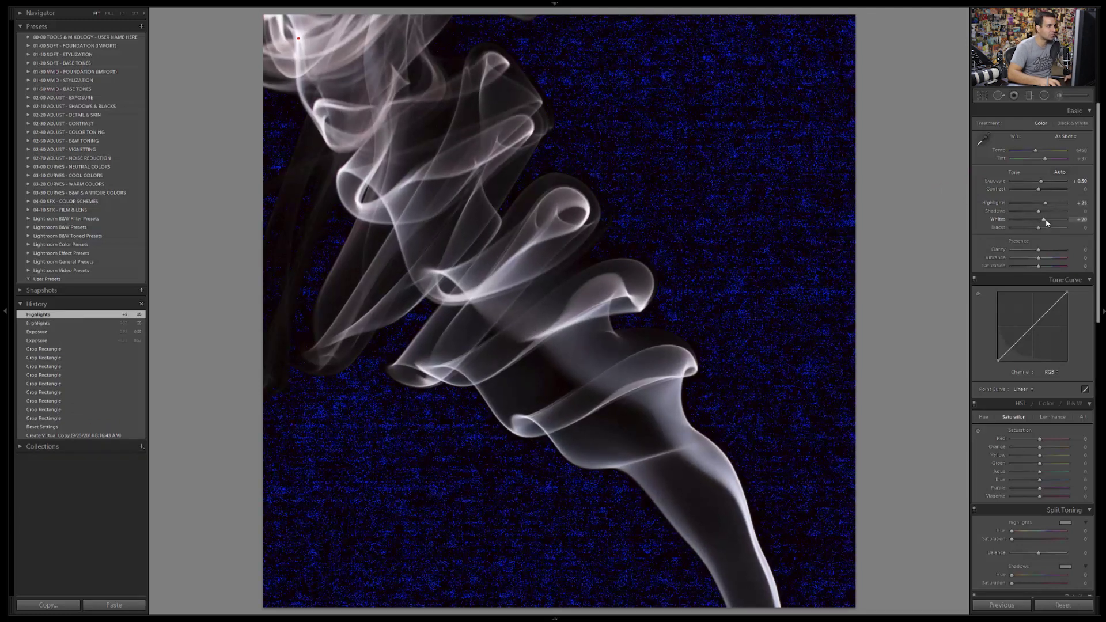
Step: Raise Whites to +40 and Highlights to +30 to brighten the smoke
key(Up)
key(Up)
key(Up)
key(Up)
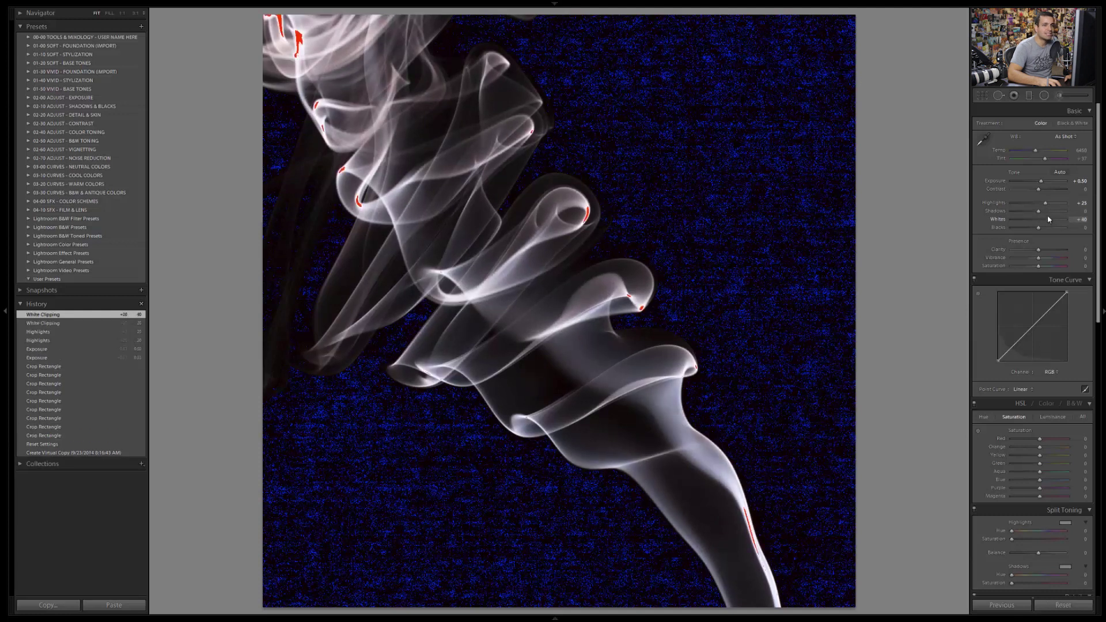
key(Up)
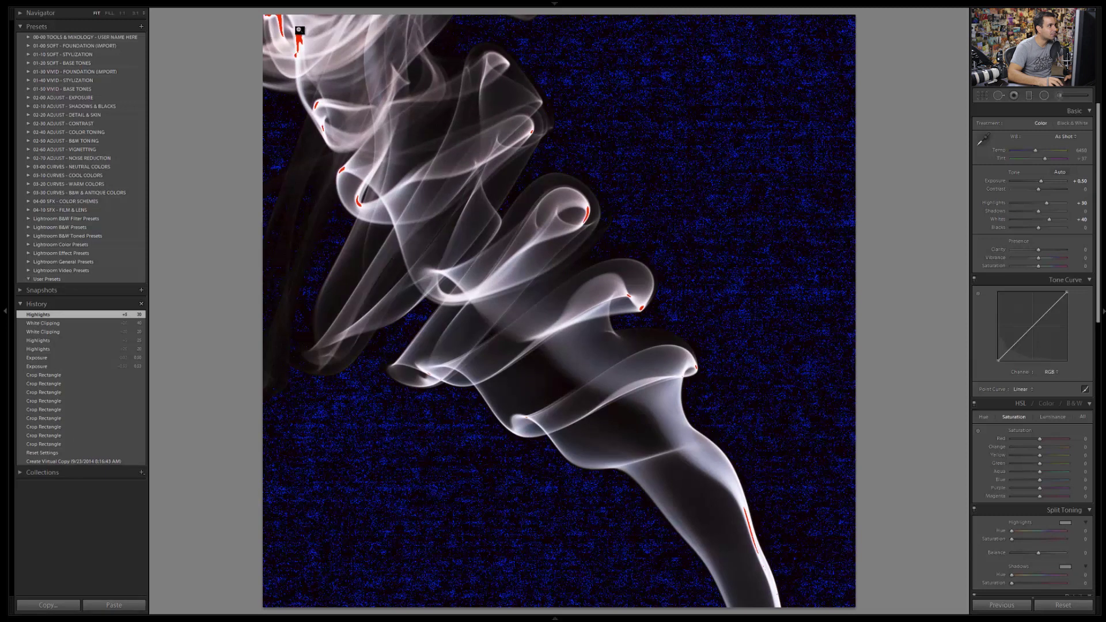
key(ctrl+z)
key(ctrl+z)
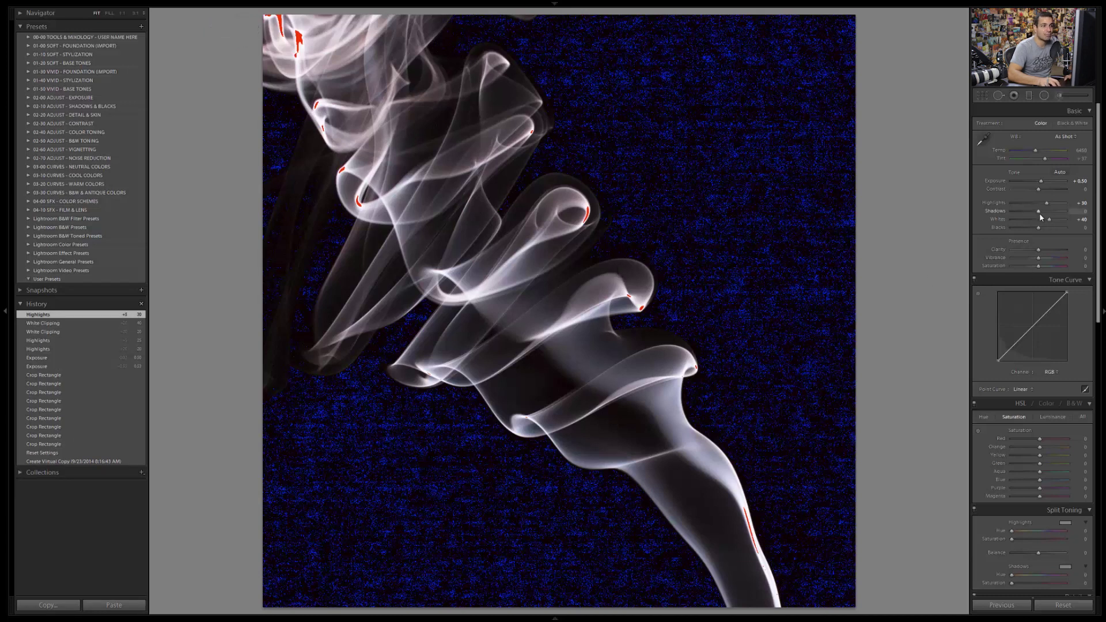
Step: Lower Blacks to -30 and inspect the background clipping up close along the lower smoke trail
drag(1042, 226, 1044, 232)
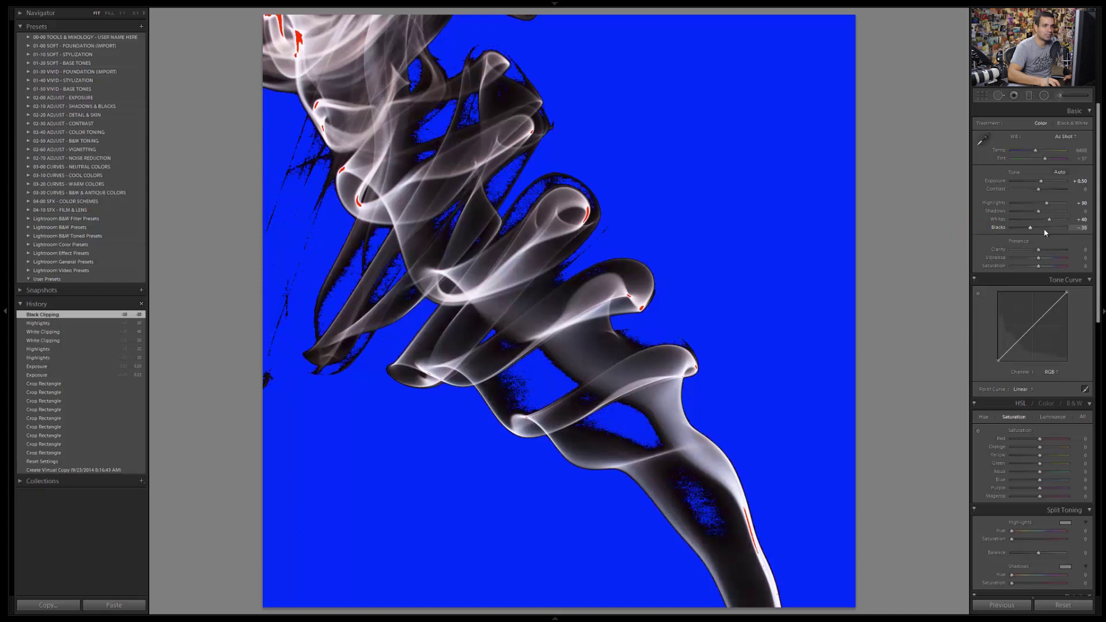
click(745, 261)
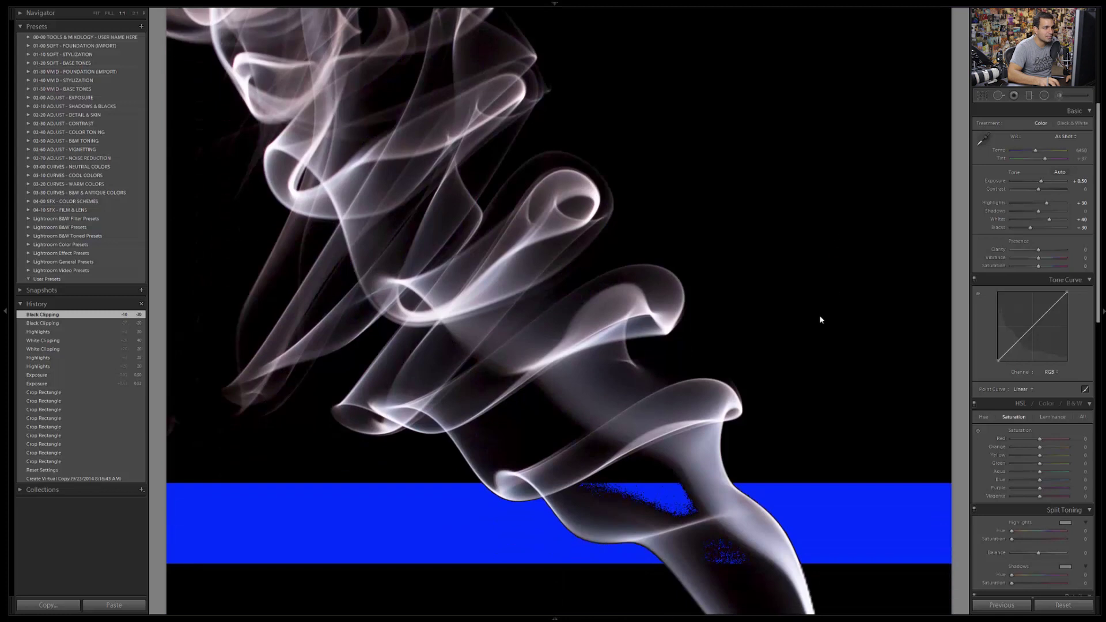
drag(798, 306, 795, 206)
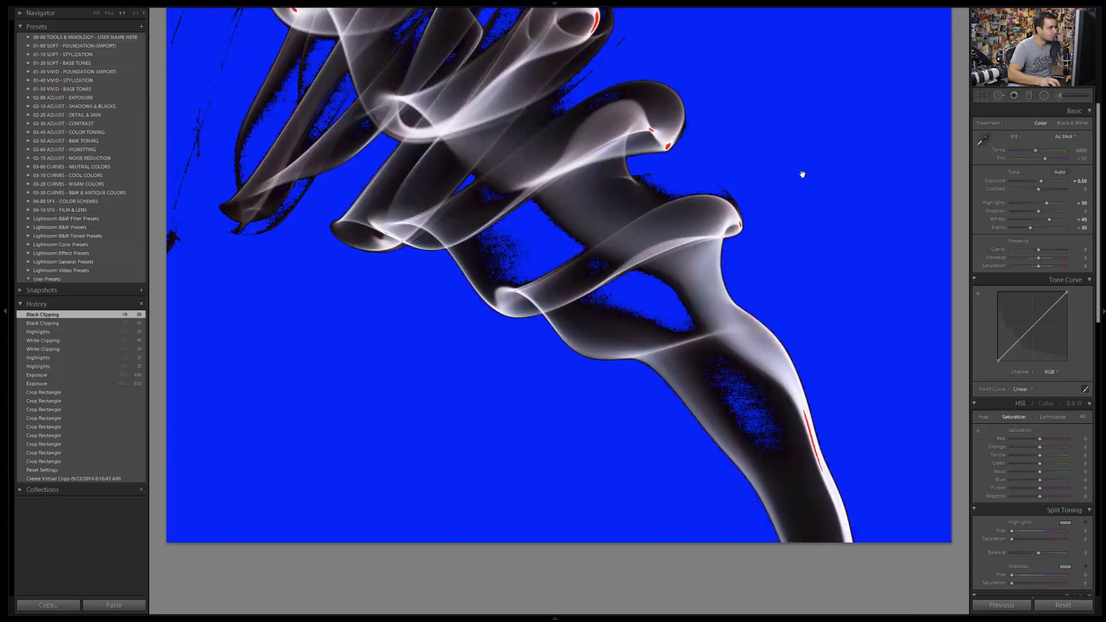
click(805, 178)
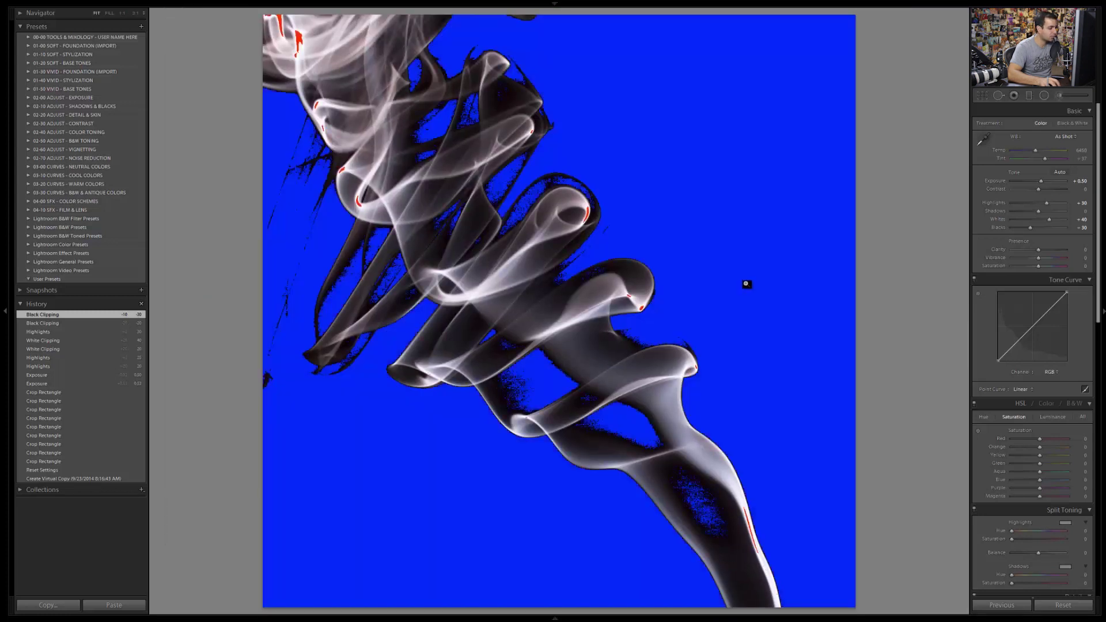
Step: Compare the photo with and without the clipping warnings, leaving them hidden at the end
key(j)
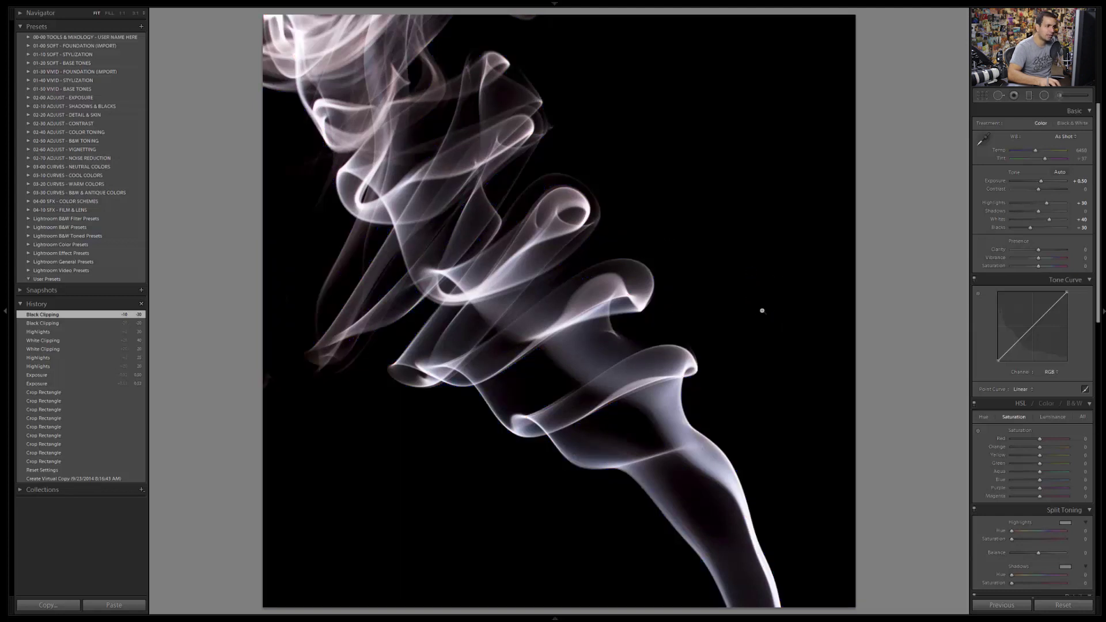
key(j)
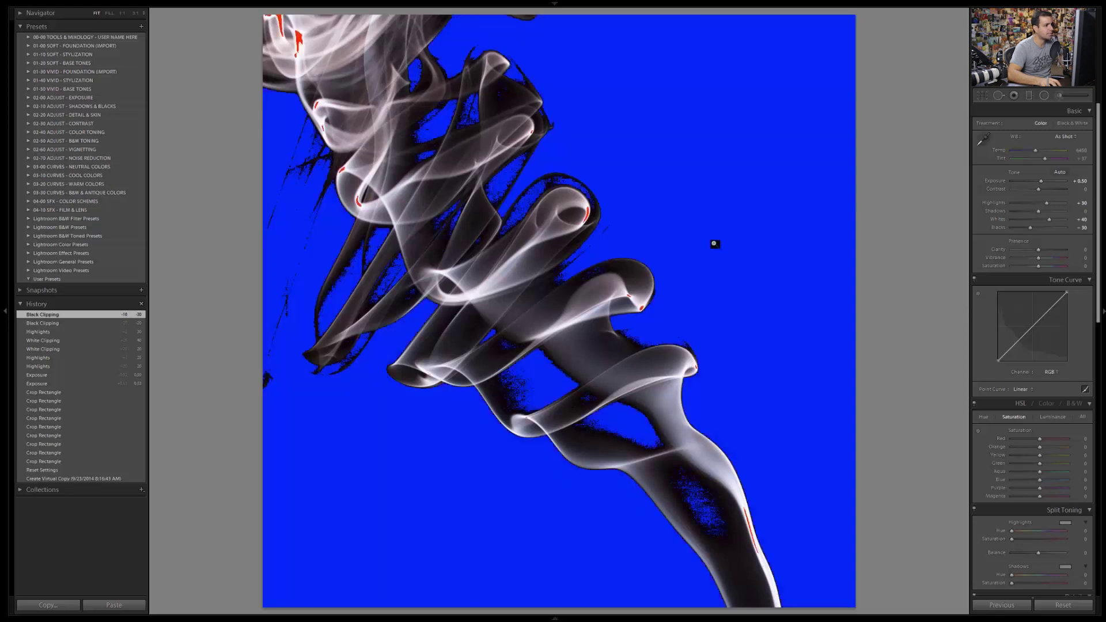
key(j)
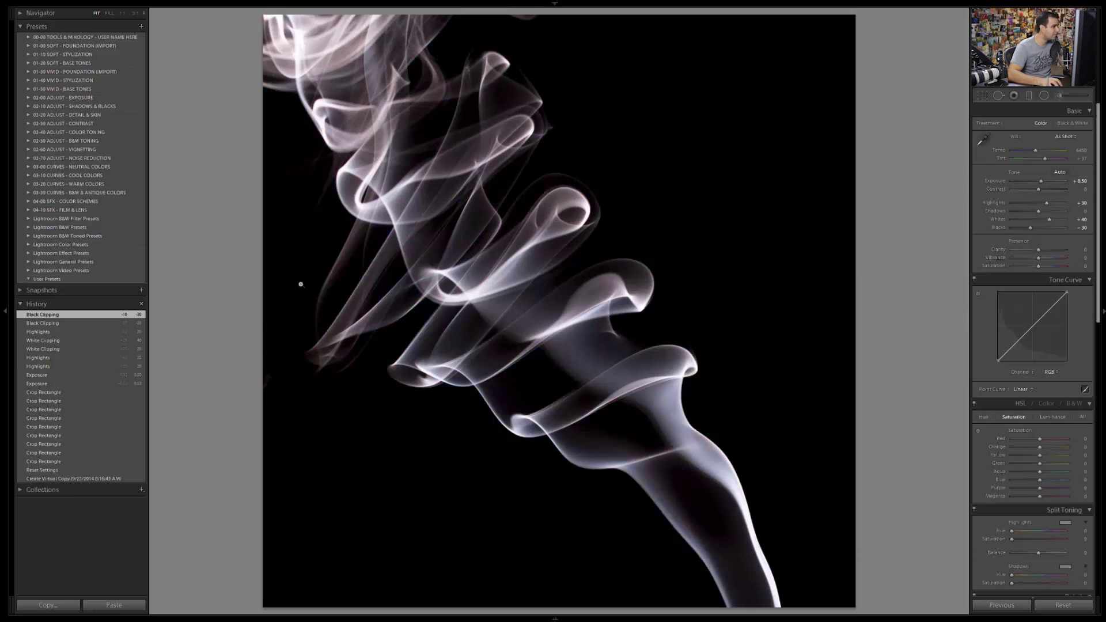
key(j)
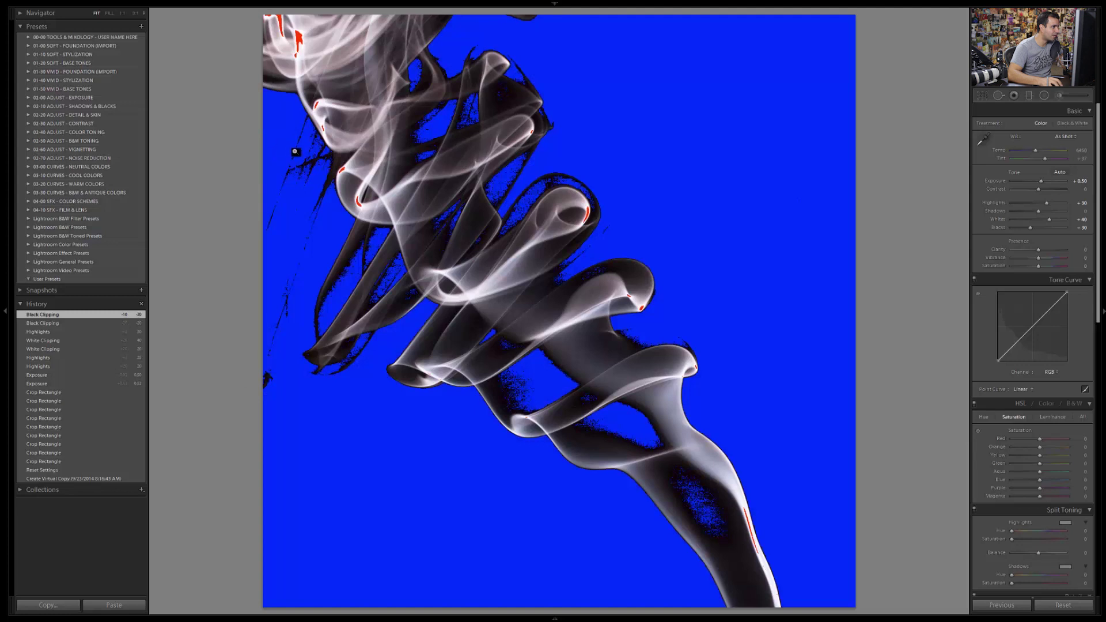
key(j)
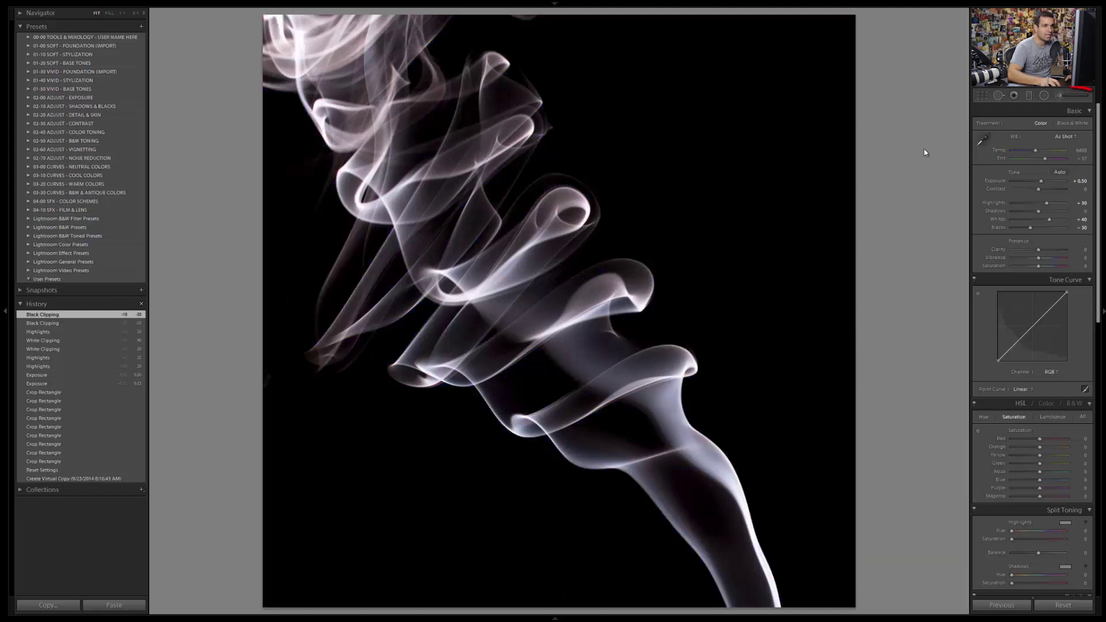
Step: Set up the Adjustment Brush with the 01 Burn ++ (Blacken) -4 Stops preset and a brush size of 9
key(k)
click(1046, 124)
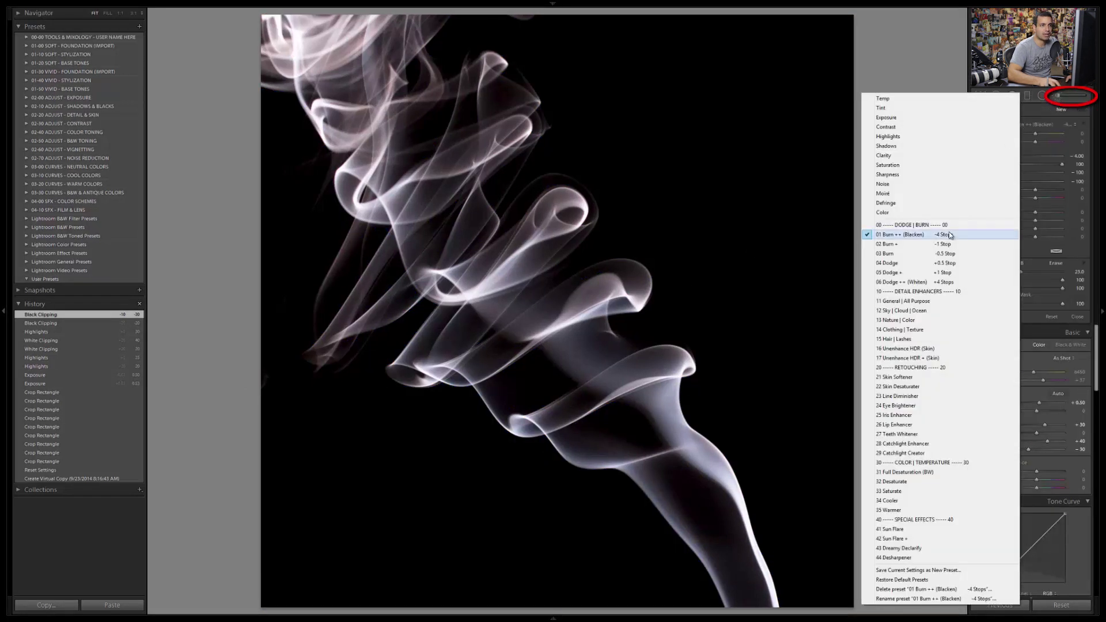
click(949, 236)
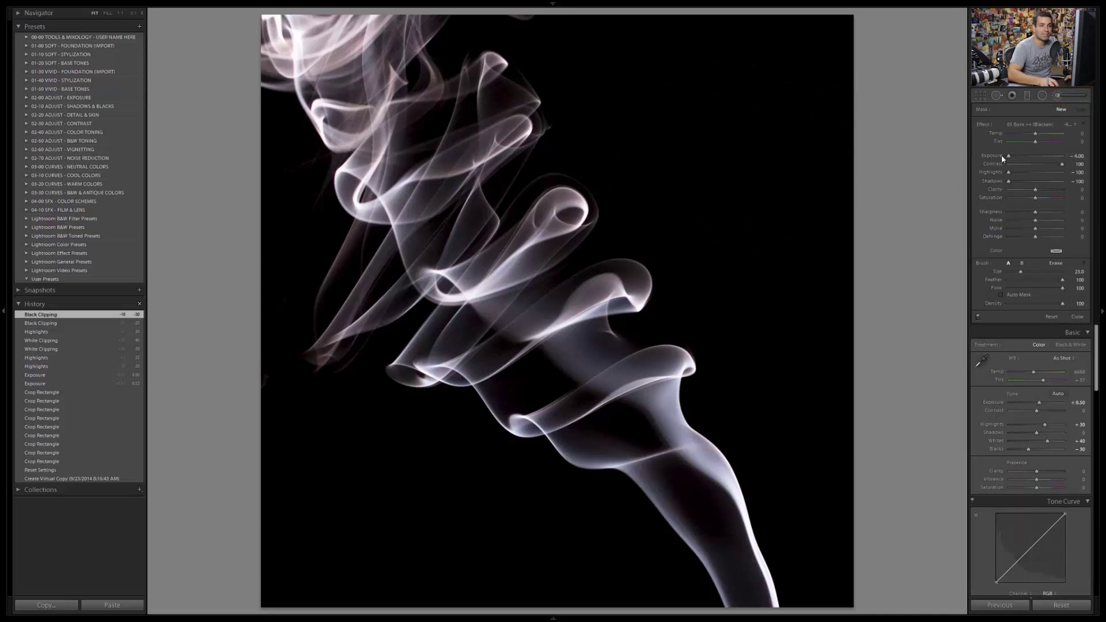
scroll(280, 212, down, 7)
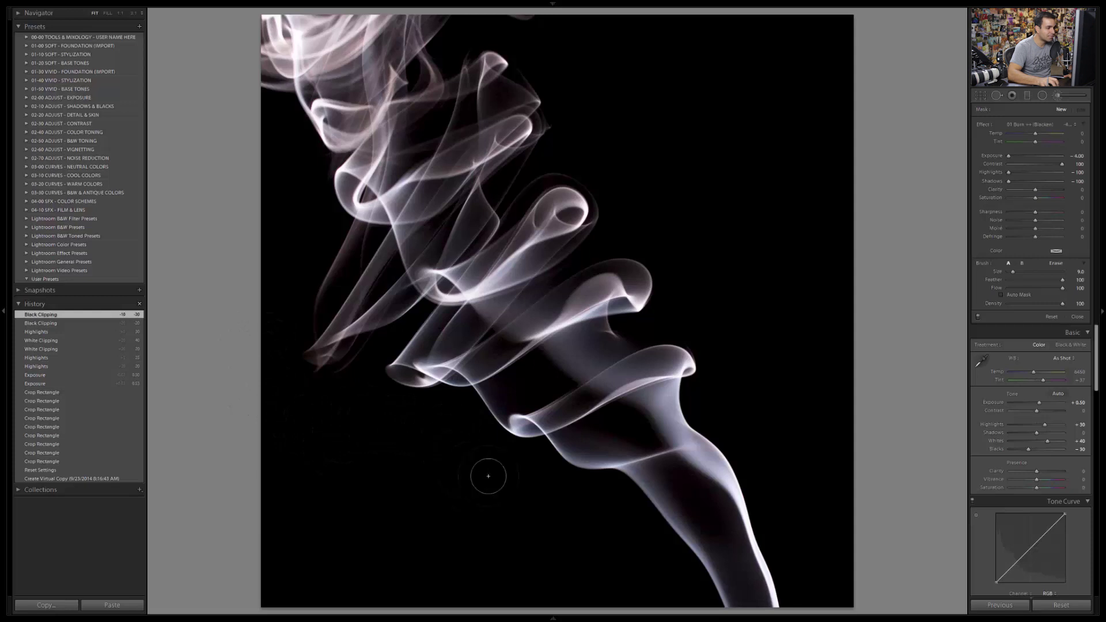
Step: Paint the blacken effect on the background along both edges of the smoke, adjusting the brush size to fit
mouse_move(520, 473)
mouse_down()
mouse_move(536, 499)
mouse_move(595, 510)
mouse_move(629, 537)
mouse_move(680, 606)
mouse_up()
key(bracketleft)
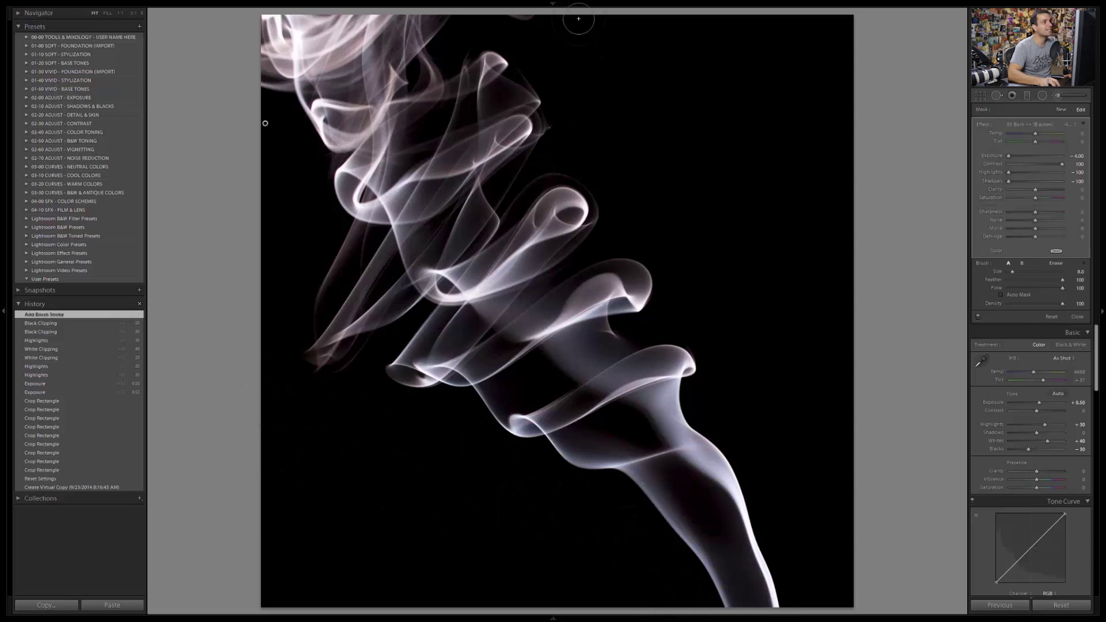
drag(497, 16, 494, 17)
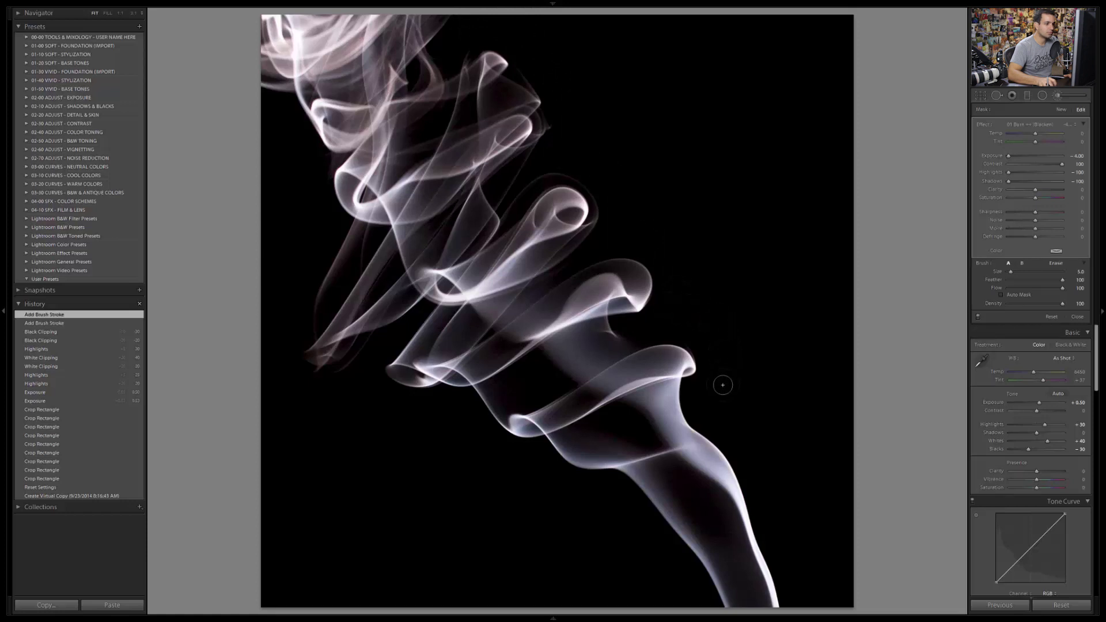
drag(762, 417, 742, 408)
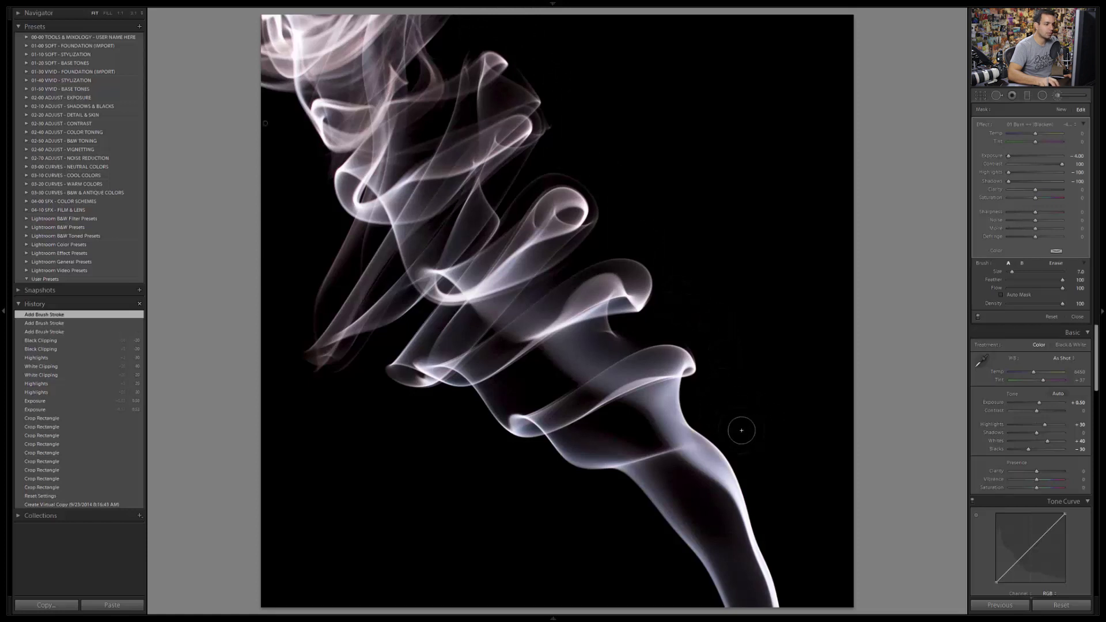
drag(817, 607, 823, 590)
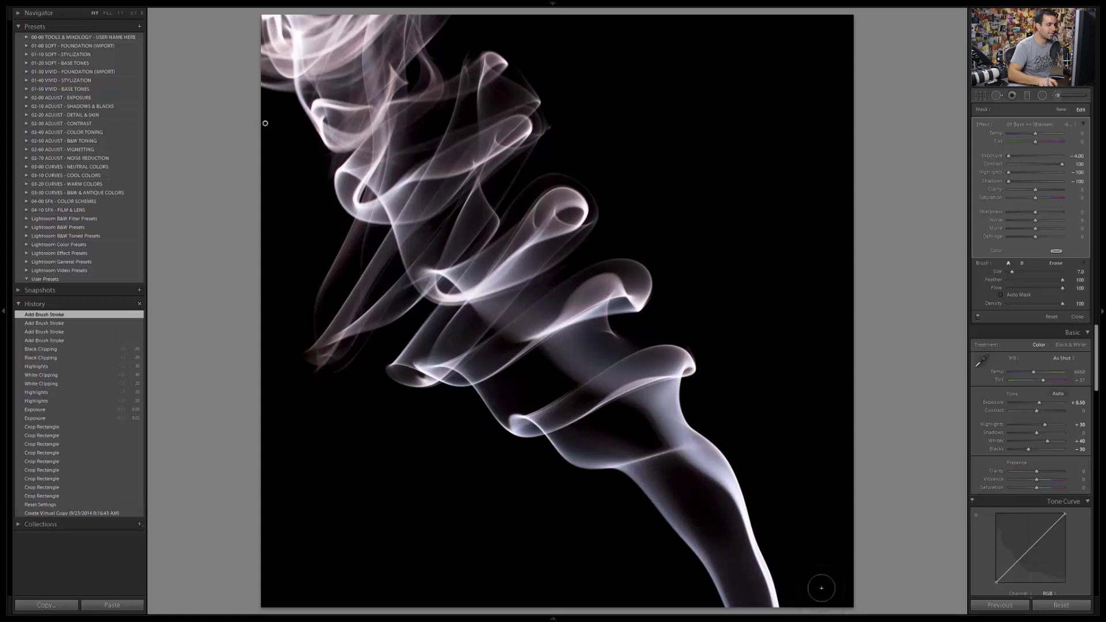
Step: Show the mask overlay and paint the blacken effect over the upper-right background with a larger brush
key(o)
key(bracketright)
key(bracketright)
key(bracketright)
key(bracketright)
mouse_move(588, 41)
mouse_down()
mouse_move(602, 23)
mouse_move(824, 35)
mouse_move(585, 72)
mouse_move(655, 165)
mouse_move(617, 124)
mouse_move(642, 180)
mouse_move(598, 131)
mouse_move(728, 94)
mouse_move(835, 242)
mouse_move(807, 67)
mouse_up()
Step: Reduce the brush size to 9 and fill the remaining mask gaps in the upper-right background
key(bracketleft)
key(bracketleft)
key(bracketleft)
key(bracketleft)
key(bracketleft)
key(bracketleft)
key(bracketleft)
mouse_move(701, 131)
mouse_down()
mouse_move(638, 208)
mouse_move(717, 217)
mouse_move(690, 241)
mouse_move(704, 264)
mouse_move(785, 230)
mouse_move(751, 238)
mouse_up()
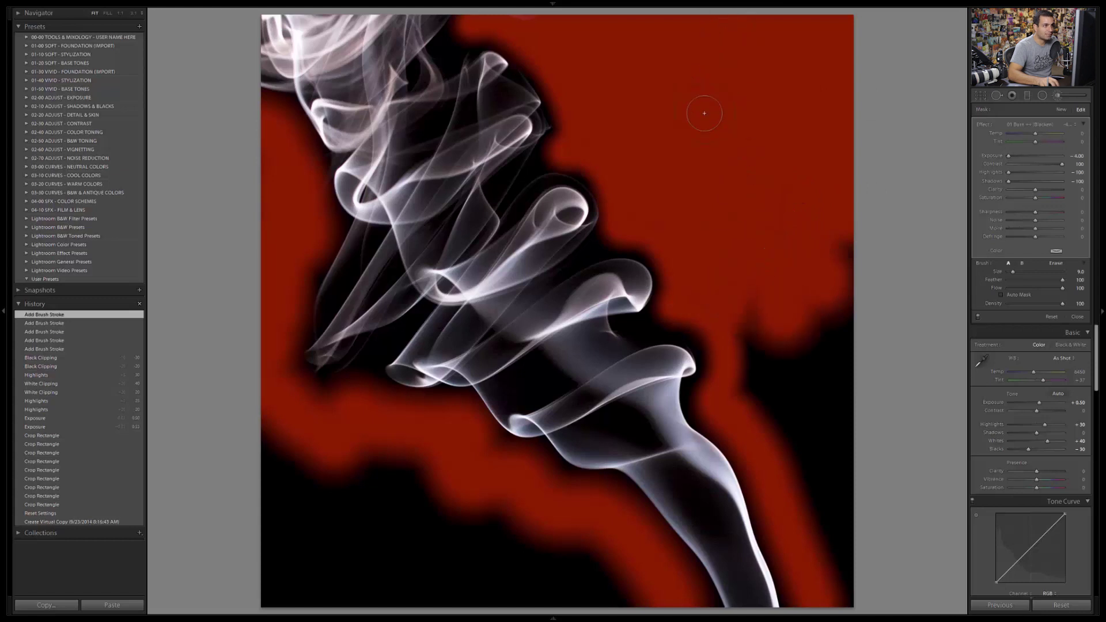
Step: Paint the blacken effect over the lower-right background beside the smoke, enlarging the brush to 16
mouse_move(771, 347)
mouse_down()
mouse_move(752, 401)
mouse_move(749, 379)
mouse_move(781, 399)
mouse_move(843, 399)
mouse_move(863, 225)
mouse_move(848, 471)
mouse_up()
scroll(802, 366, up, 4)
mouse_move(802, 365)
mouse_down()
mouse_move(804, 425)
mouse_move(843, 525)
mouse_move(848, 584)
mouse_up()
drag(776, 400, 786, 388)
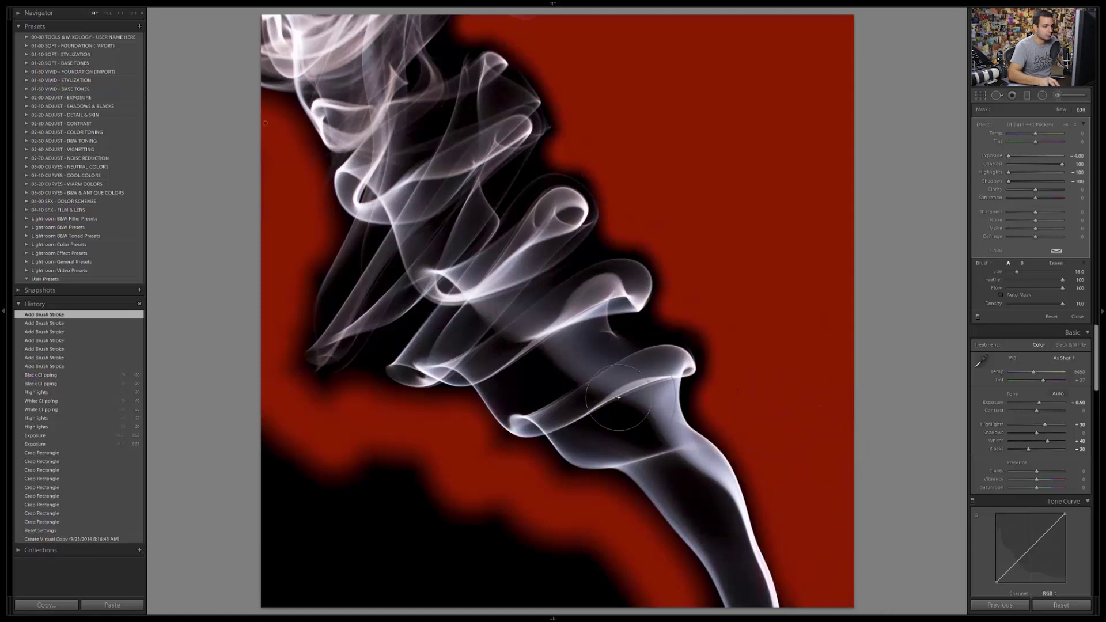
Step: Paint the blacken effect over the unmasked lower-left background, out to the photo's left edge
mouse_move(433, 494)
mouse_down()
mouse_move(622, 616)
mouse_move(494, 568)
mouse_move(400, 457)
mouse_move(240, 460)
mouse_move(210, 536)
mouse_move(395, 527)
mouse_move(465, 616)
mouse_up()
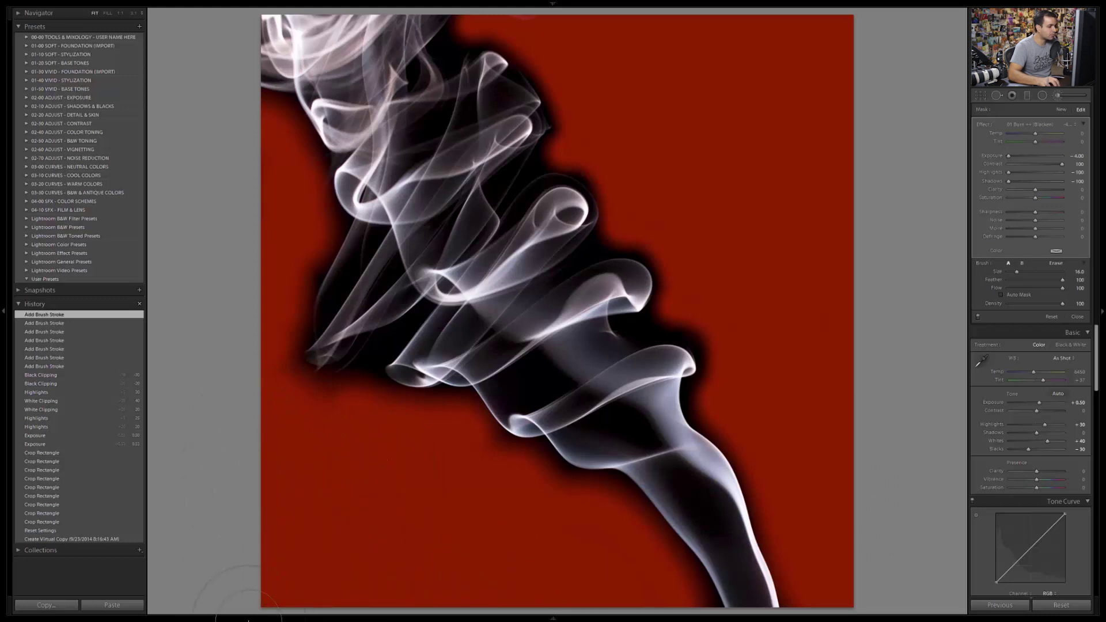
drag(216, 375, 210, 382)
key(alt)
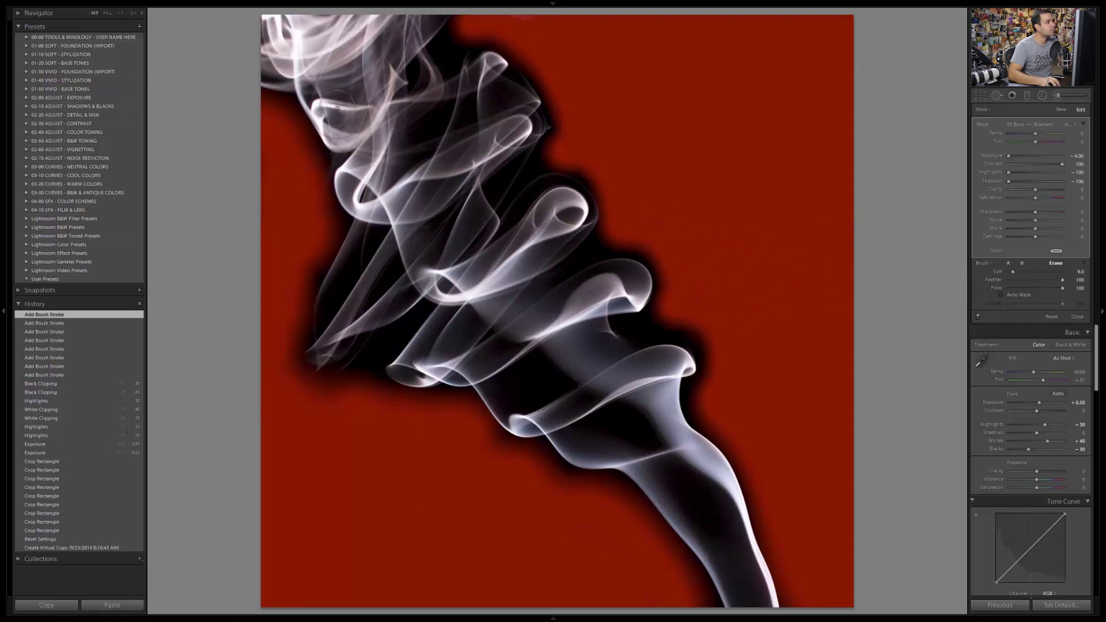
Step: Erase the mask from the smoke's left edge with a size 6 brush and from the middle folds with a larger one
key(bracketleft)
mouse_move(372, 204)
mouse_down()
mouse_move(377, 265)
mouse_move(334, 338)
mouse_up()
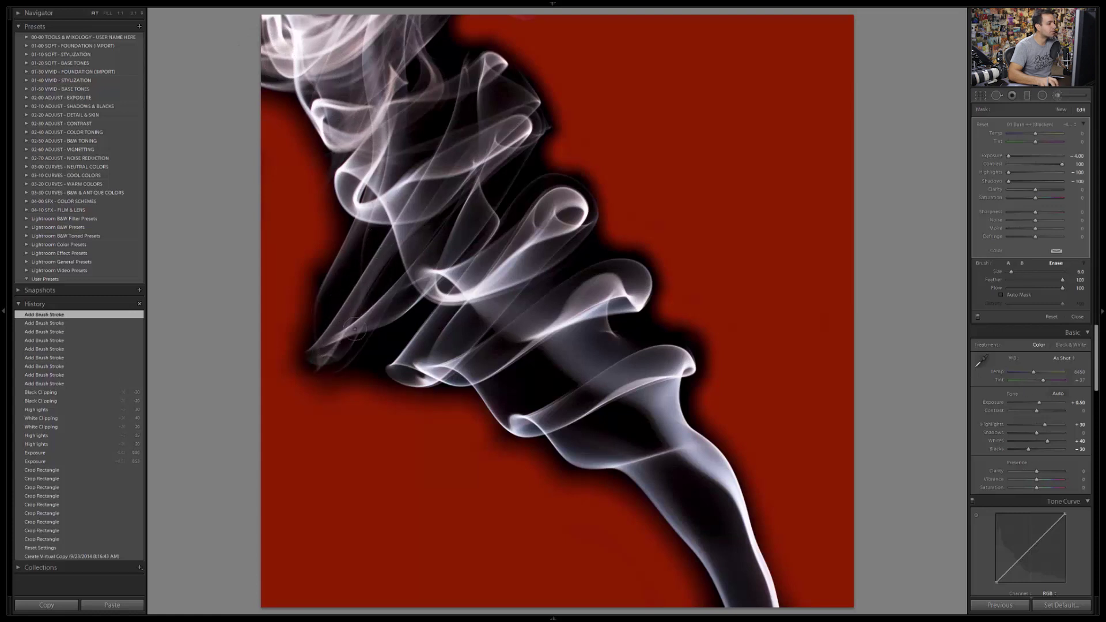
drag(461, 254, 475, 292)
key(bracketright)
key(bracketright)
drag(518, 367, 529, 398)
Step: Erase the remaining mask from the smoke's central folds, lower stem and upper folds, varying the eraser size to fit each area
key(bracketright)
key(bracketright)
key(bracketright)
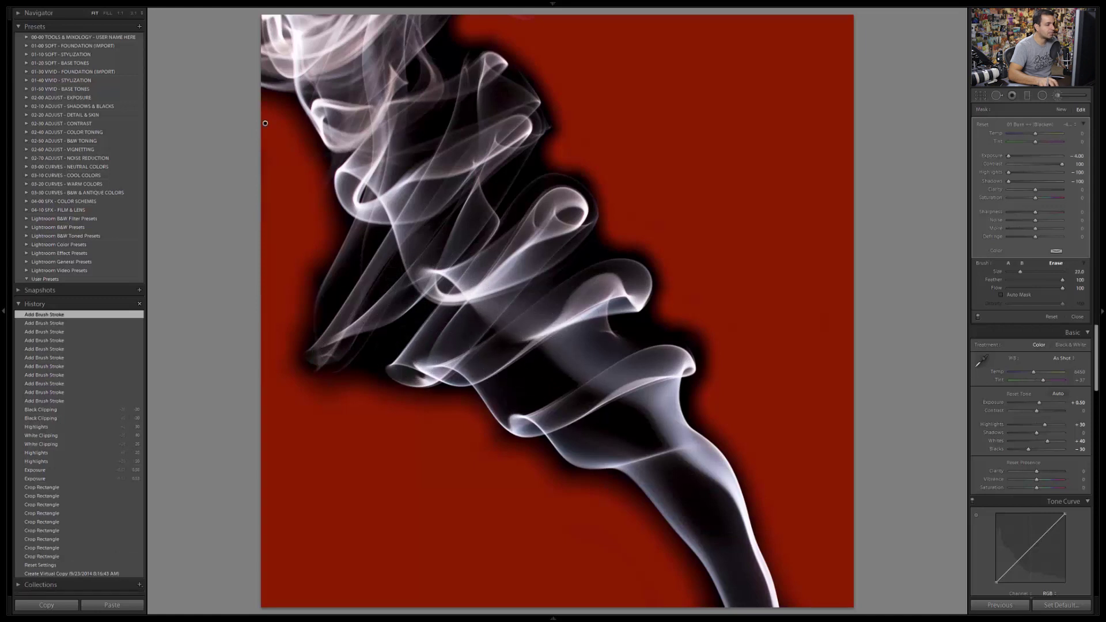
mouse_move(527, 351)
mouse_down()
mouse_move(616, 421)
mouse_move(670, 416)
mouse_move(721, 504)
mouse_up()
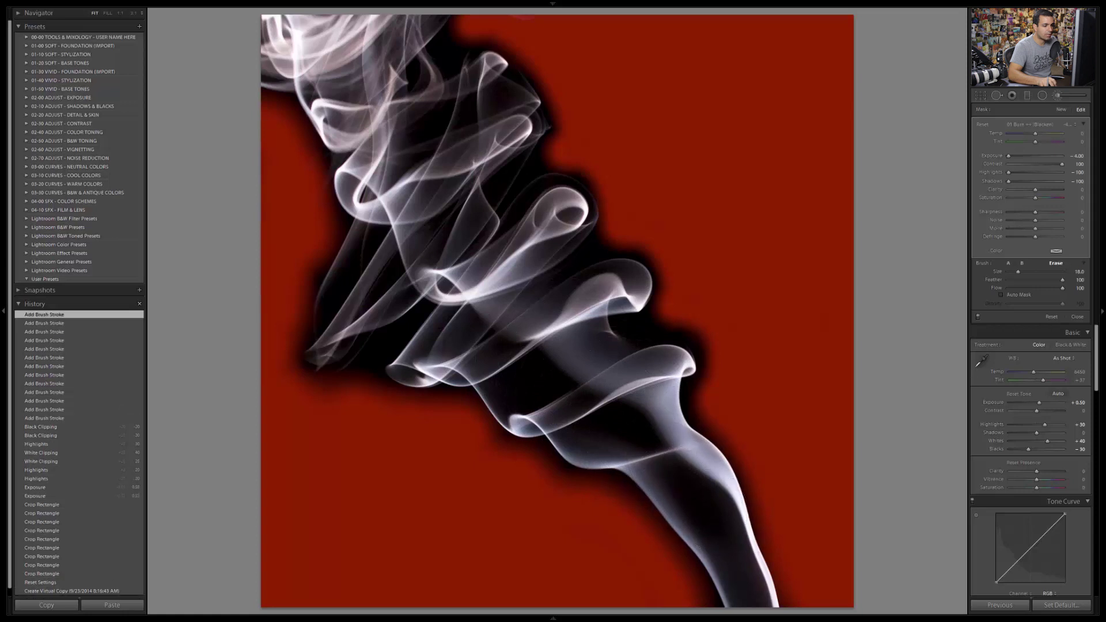
key(bracketleft)
key(bracketleft)
drag(726, 550, 755, 577)
drag(640, 354, 651, 406)
key(bracketright)
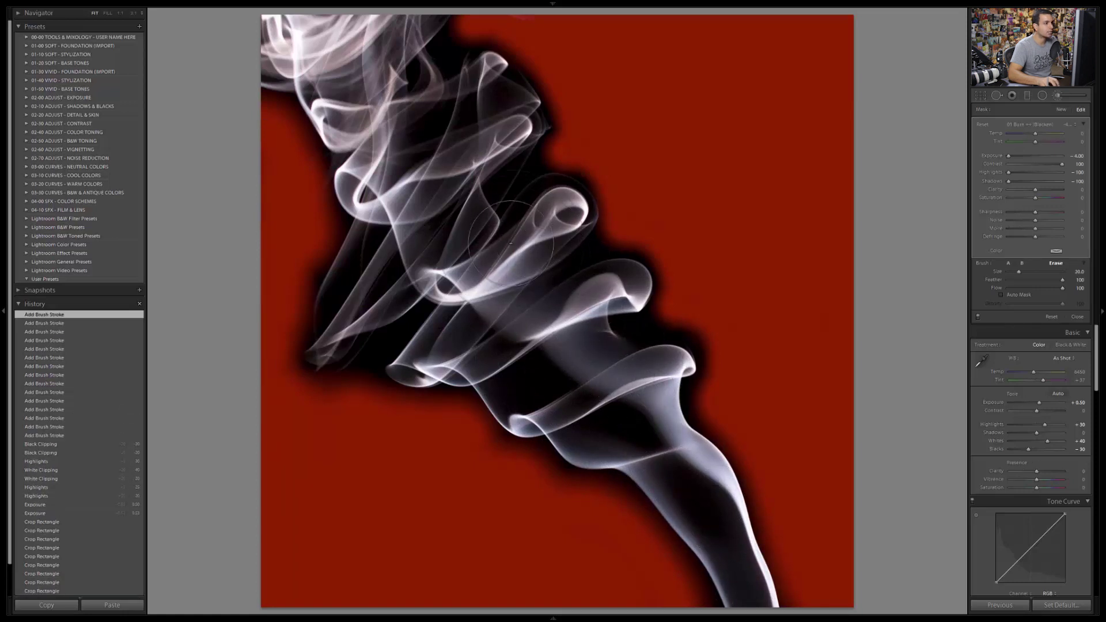
mouse_move(447, 199)
mouse_down()
mouse_move(432, 132)
mouse_move(456, 133)
mouse_up()
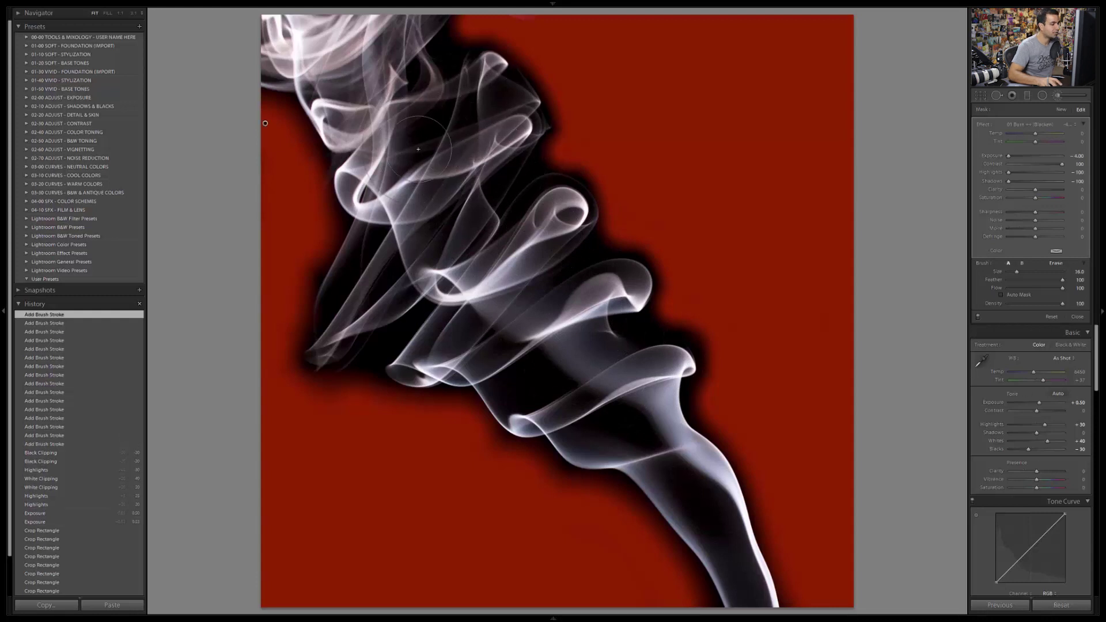
Step: Examine the blackened background and the smoke for clipped shadows and highlights, both in the full view and zoomed in
key(j)
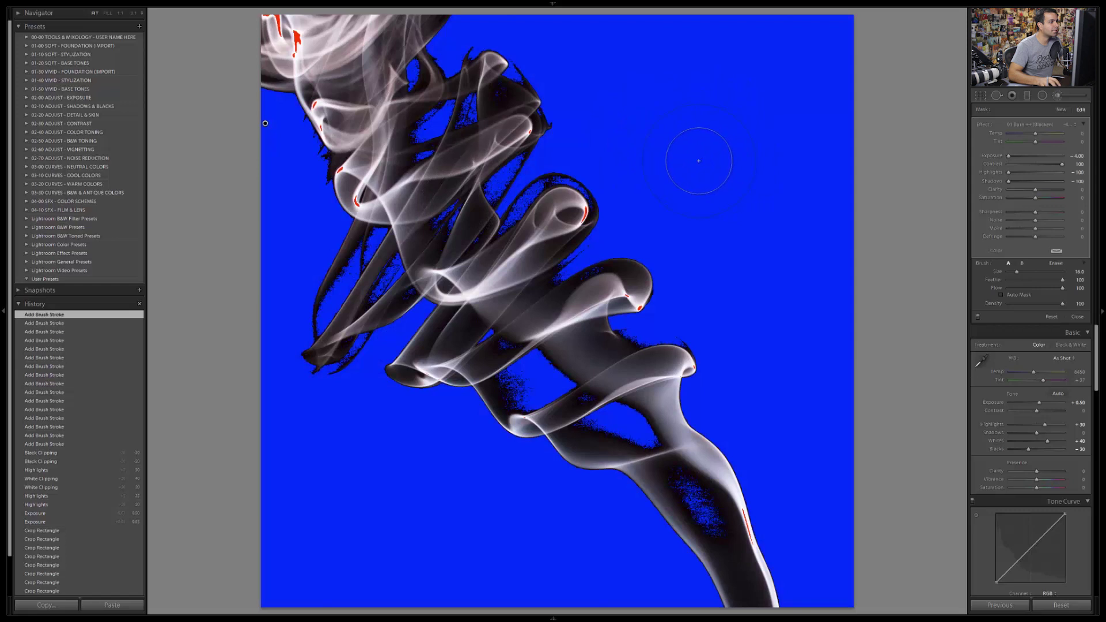
key(j)
key(j)
key(j)
key(j)
click(726, 144)
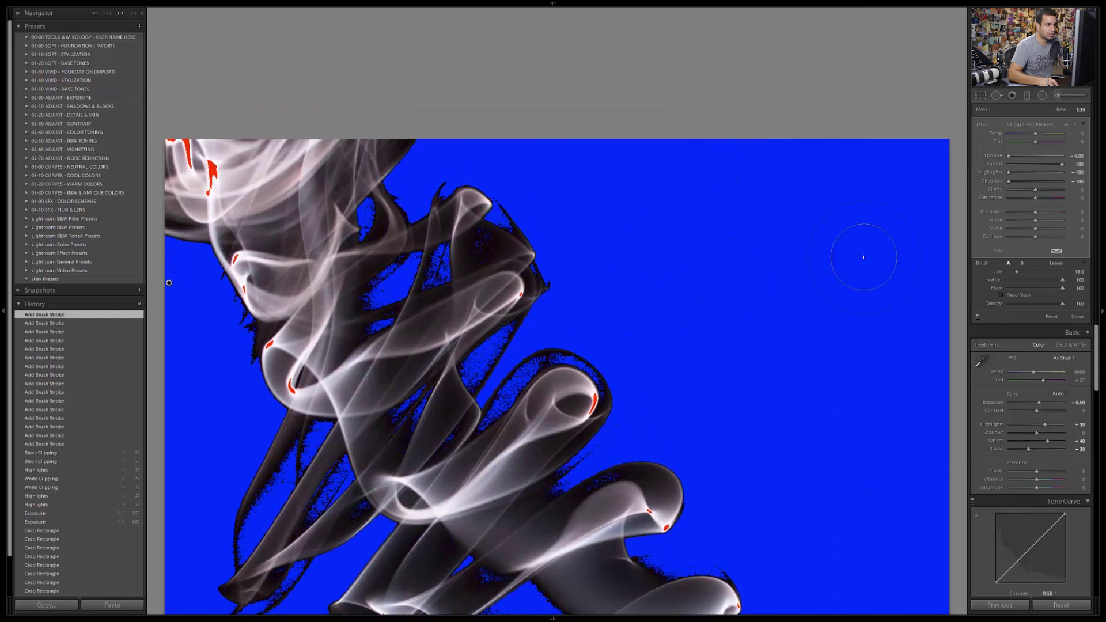
click(695, 286)
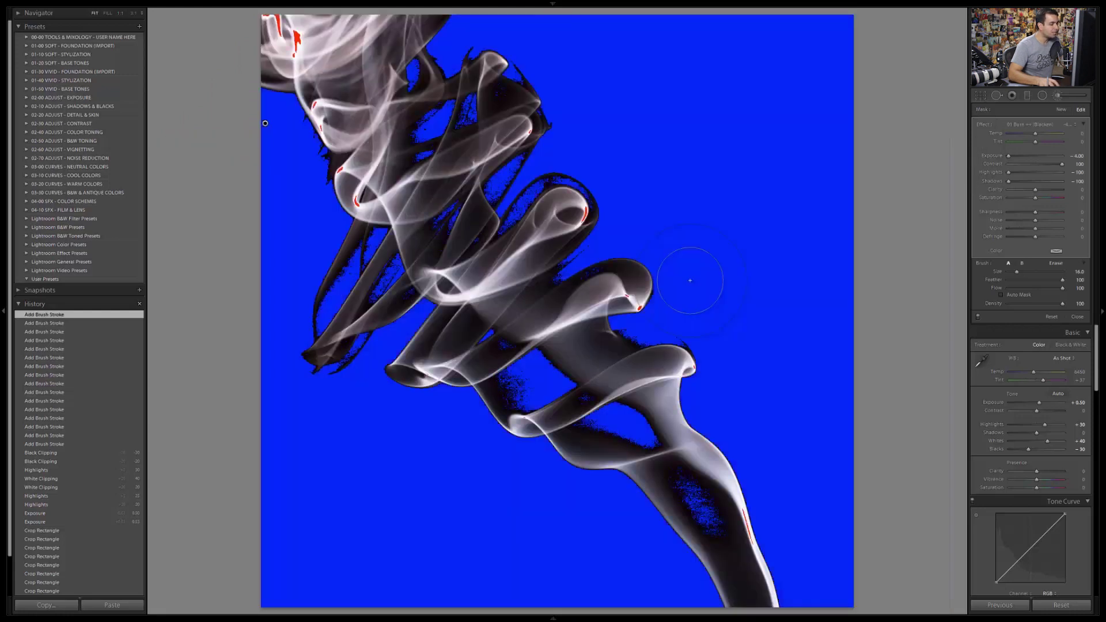
key(j)
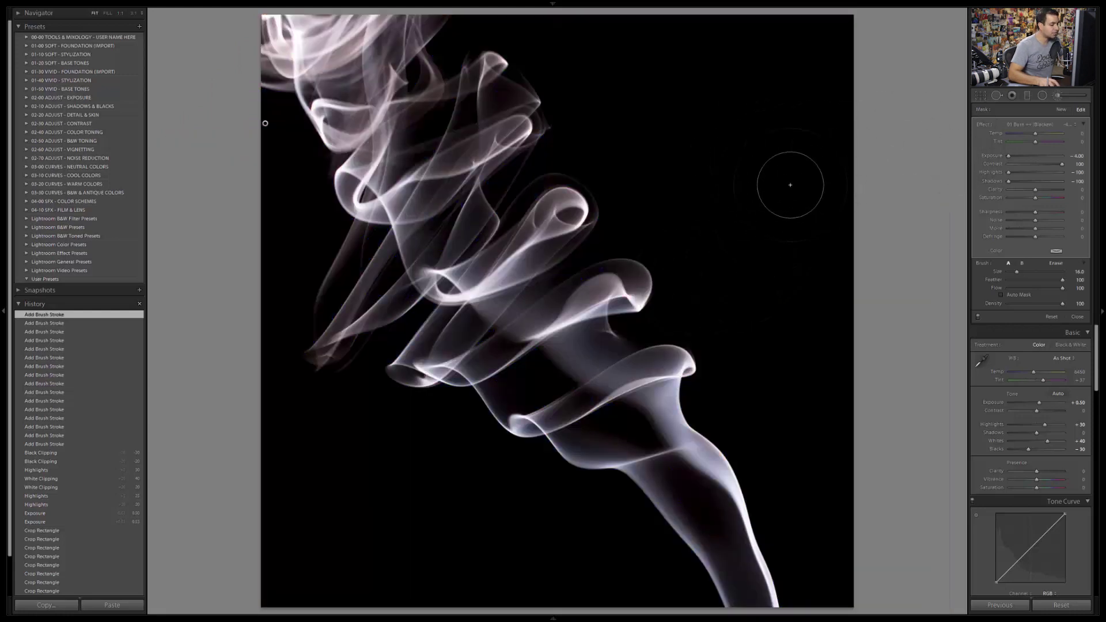
Step: Close the adjustment brush, inspect the smoke's detail up close, and set the photo's Clarity to +25
click(1058, 96)
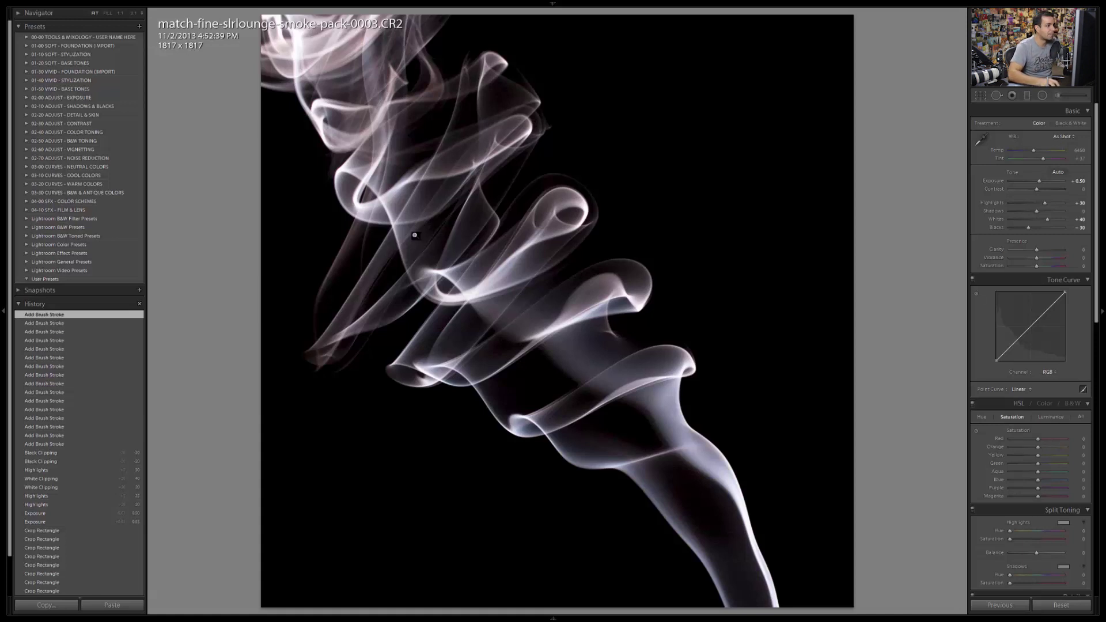
click(505, 327)
drag(568, 299, 526, 292)
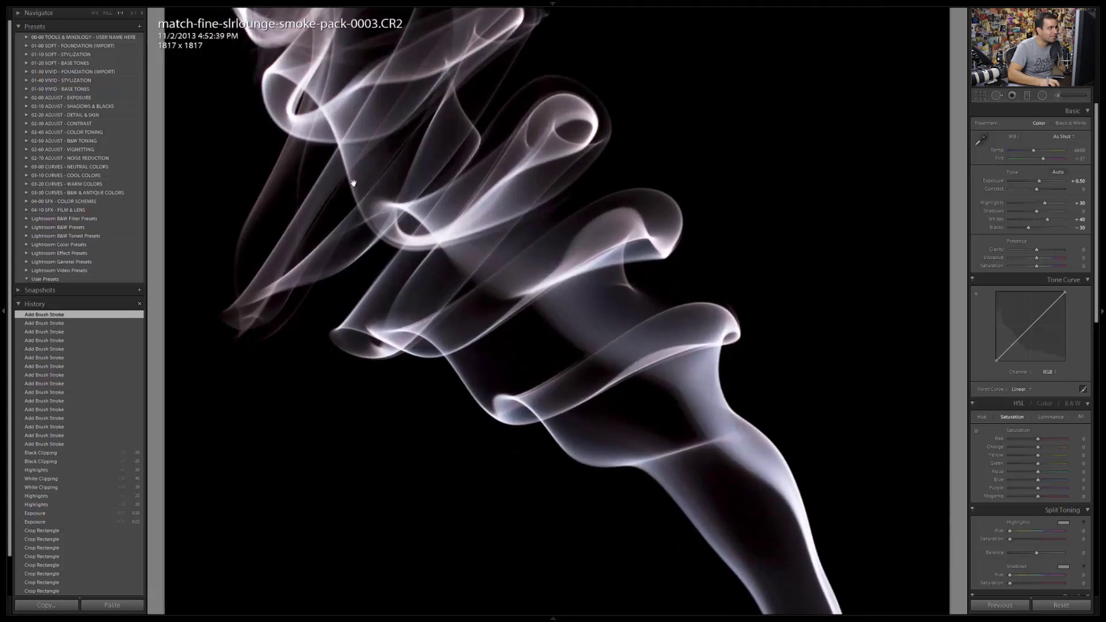
click(133, 13)
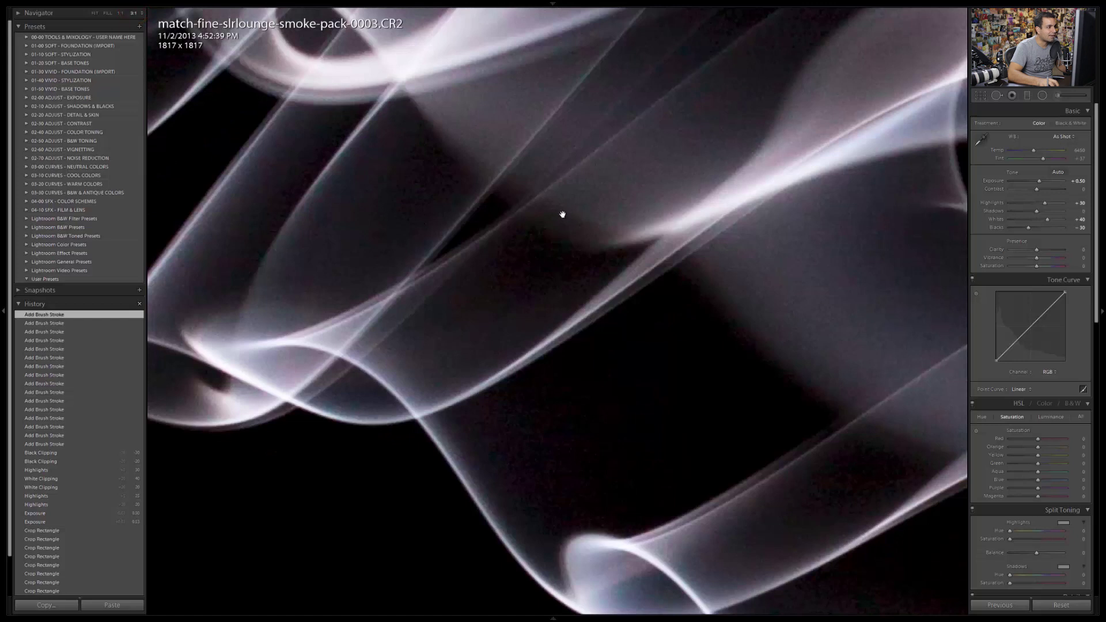
drag(568, 210, 612, 271)
drag(614, 138, 672, 309)
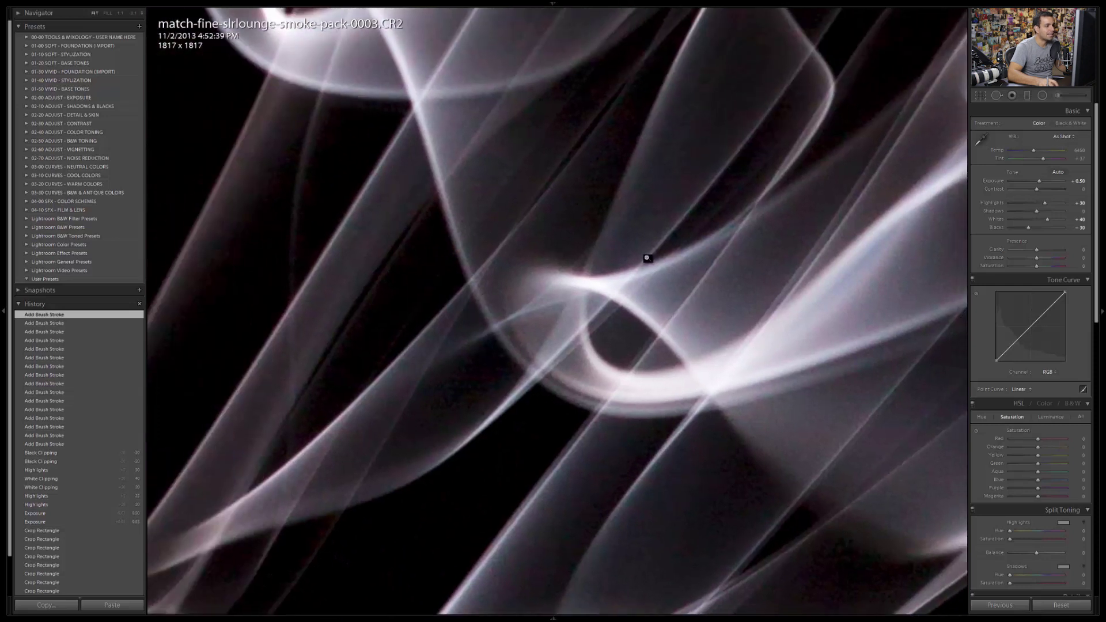
click(650, 254)
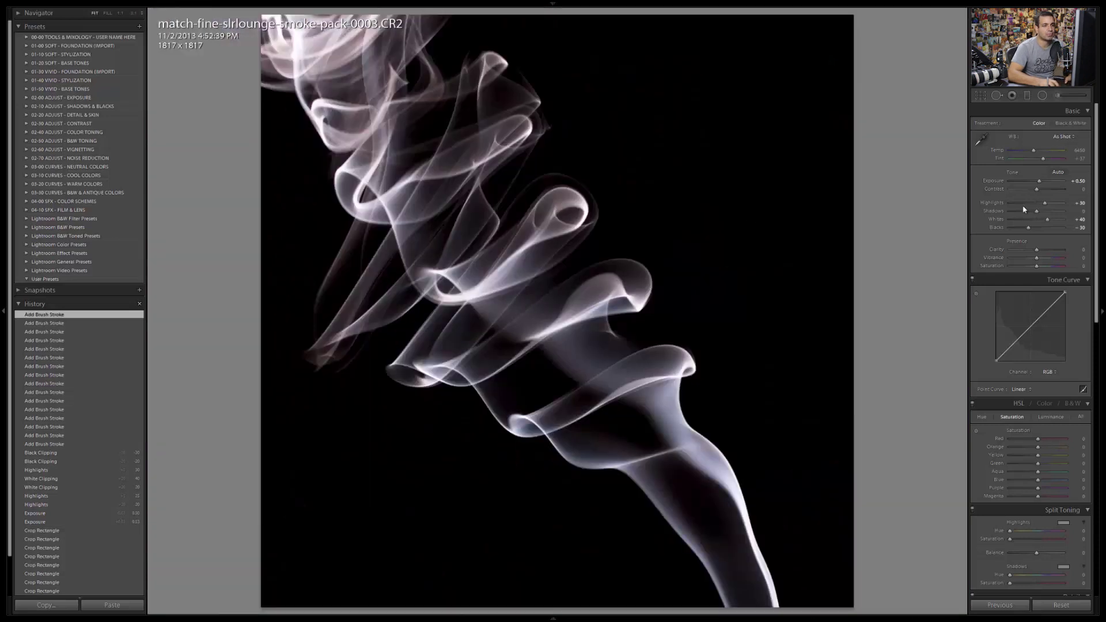
drag(1043, 252, 1048, 253)
key(Down)
key(Down)
key(Up)
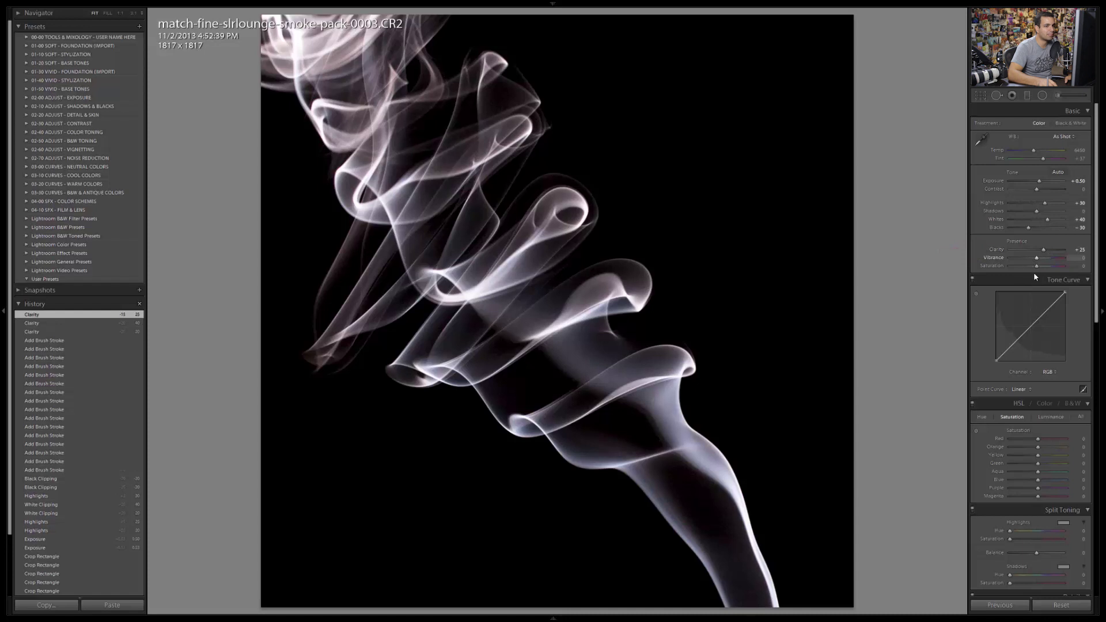
Step: Set Luminance noise reduction to 100 and Color noise reduction to 80 to smooth the grain in the smoke
scroll(1077, 310, down, 6)
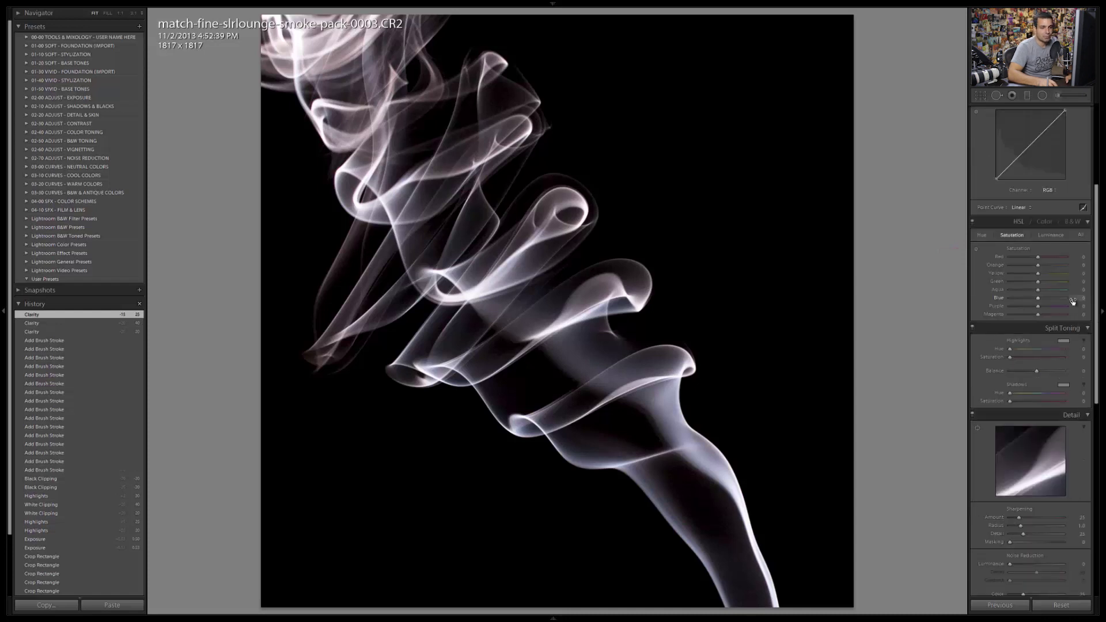
scroll(1067, 334, down, 2)
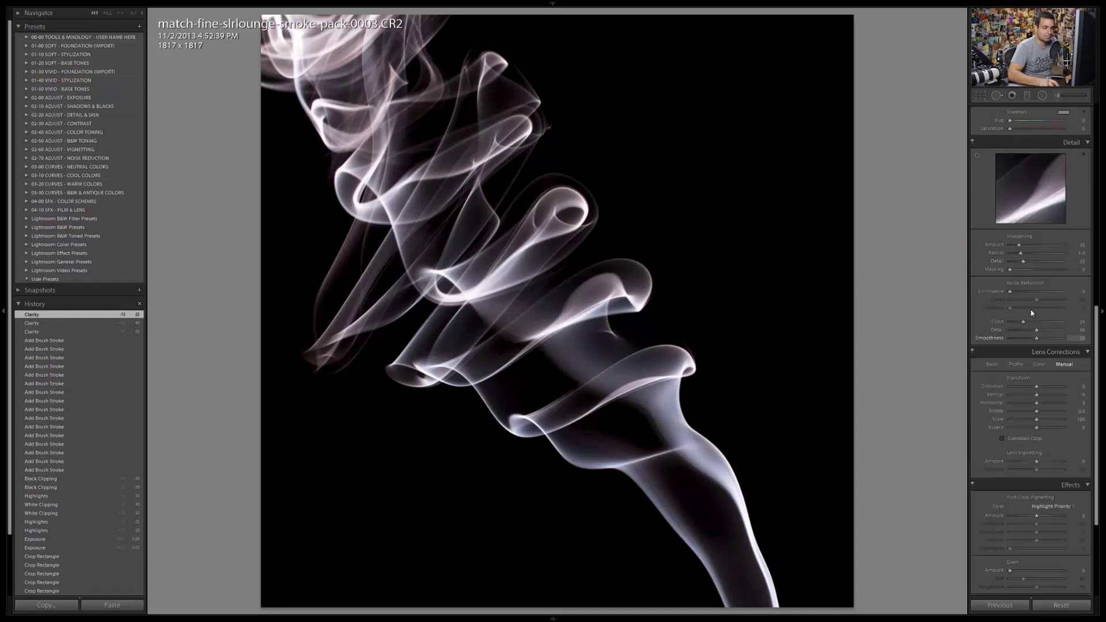
click(527, 323)
drag(543, 321, 653, 286)
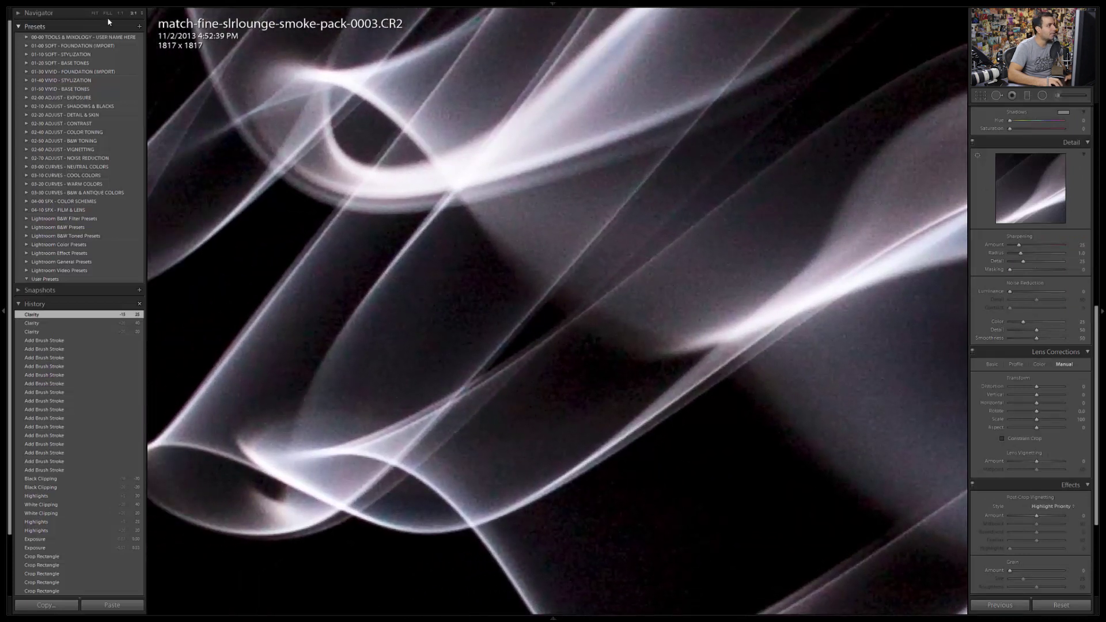
click(120, 12)
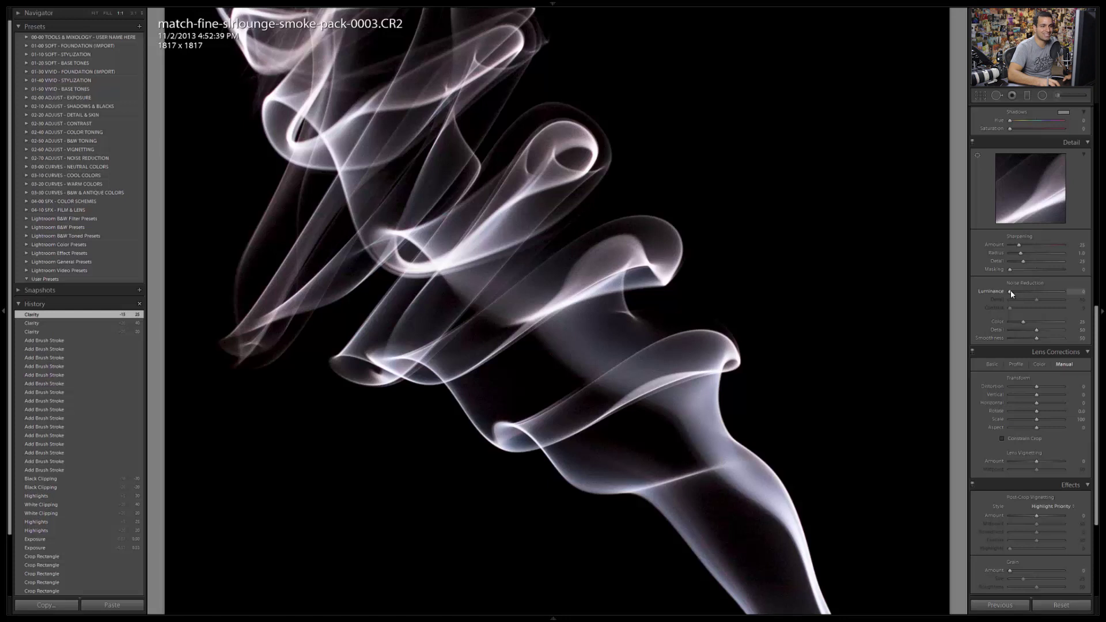
drag(1011, 291, 1064, 291)
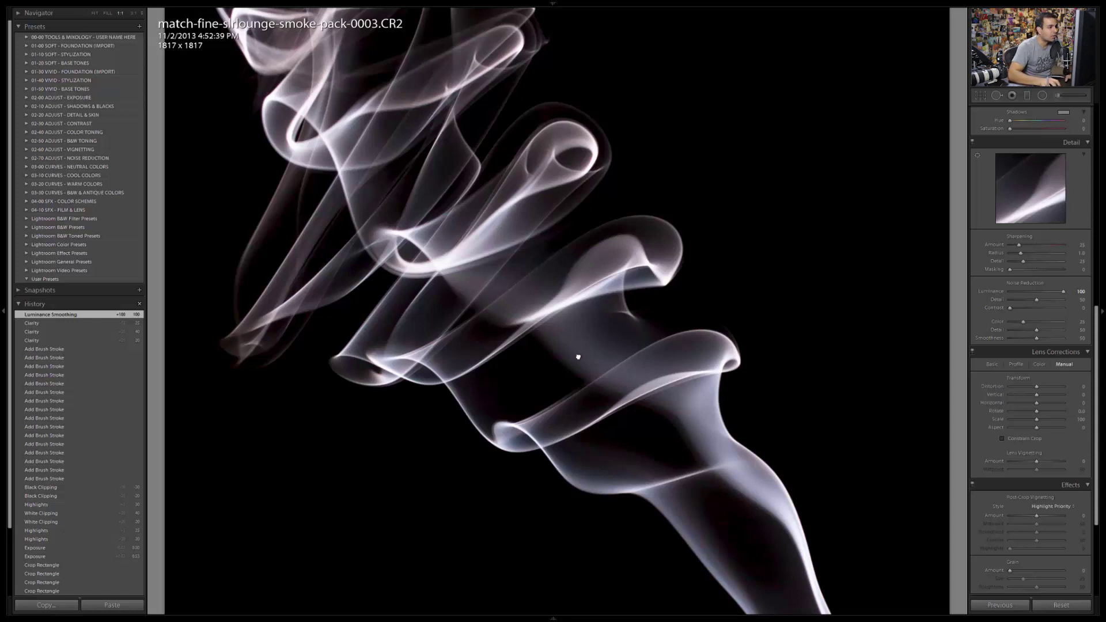
scroll(578, 357, down, 1)
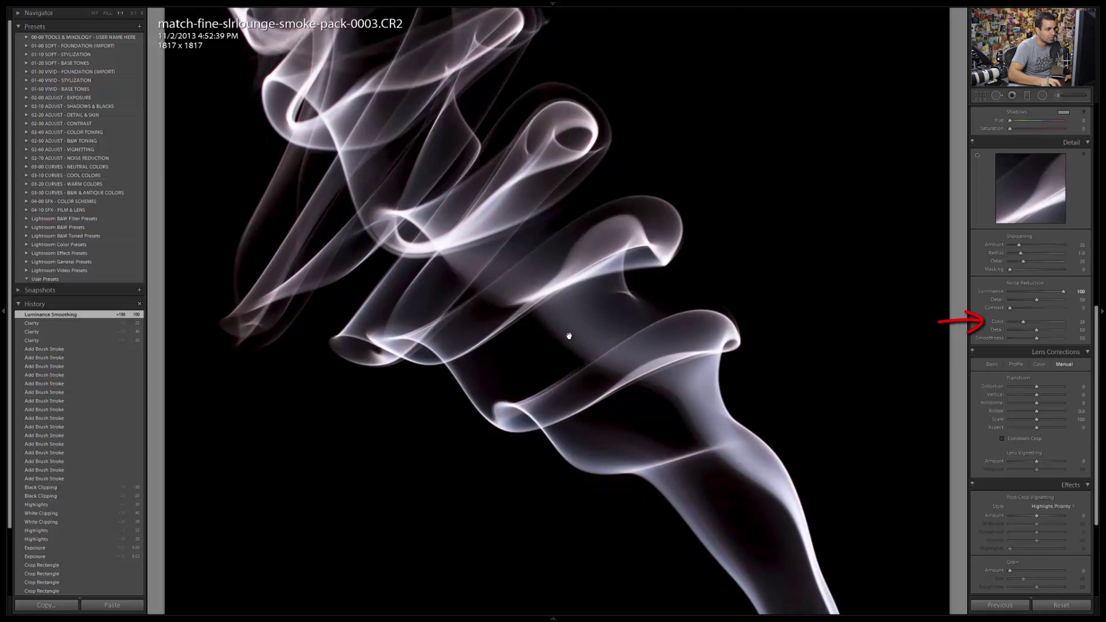
drag(1024, 322, 1046, 325)
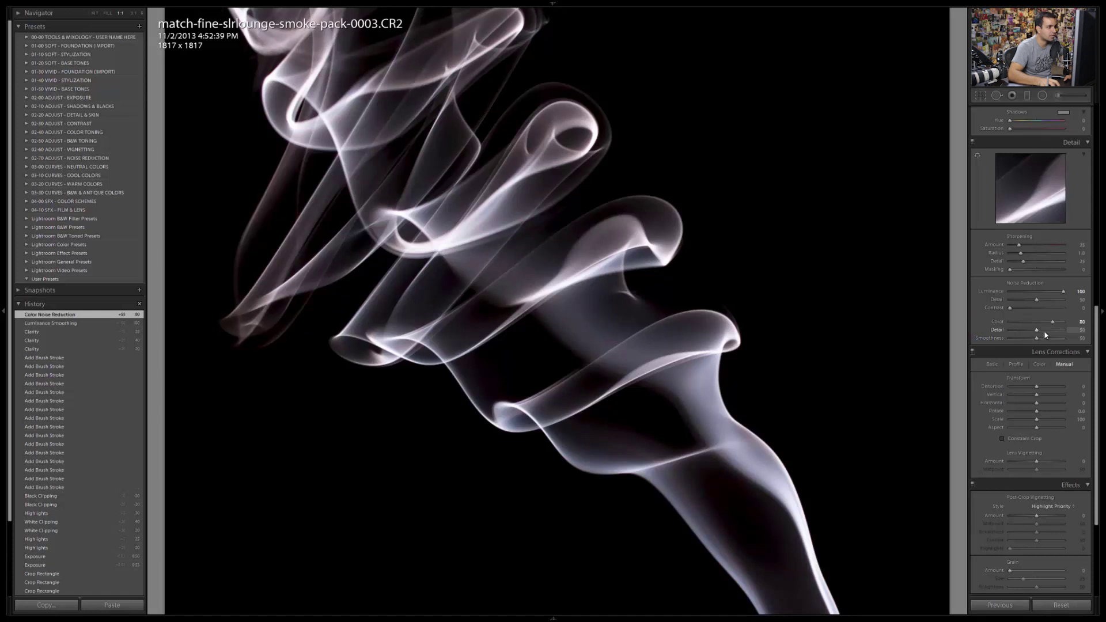
Step: Try a stronger Sharpening amount on the smoke and restore the original amount
scroll(803, 255, down, 3)
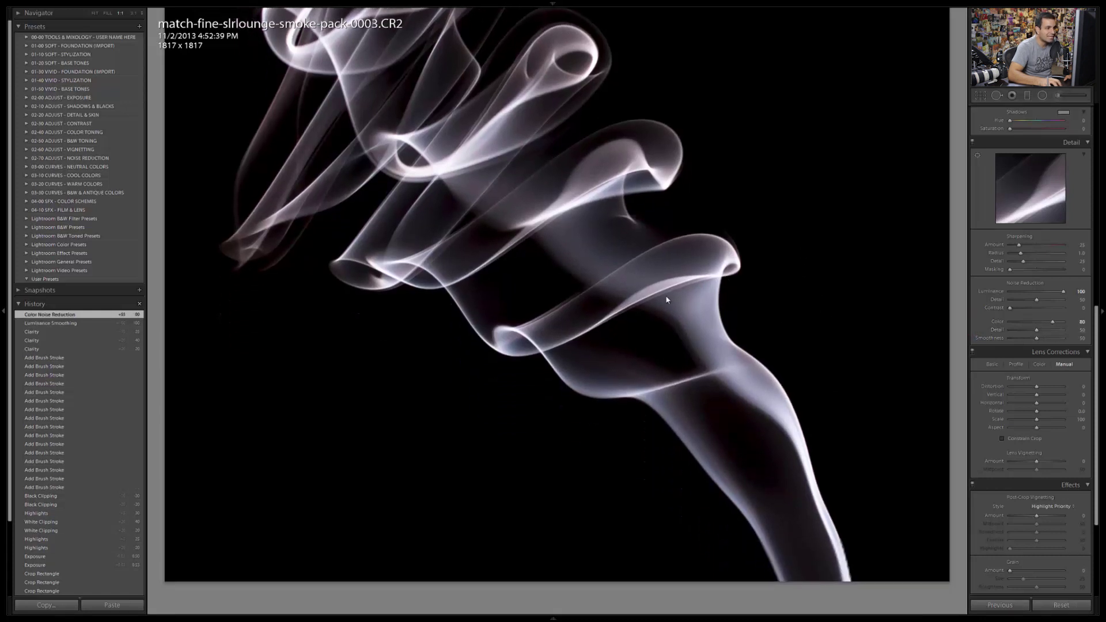
drag(1020, 245, 1041, 252)
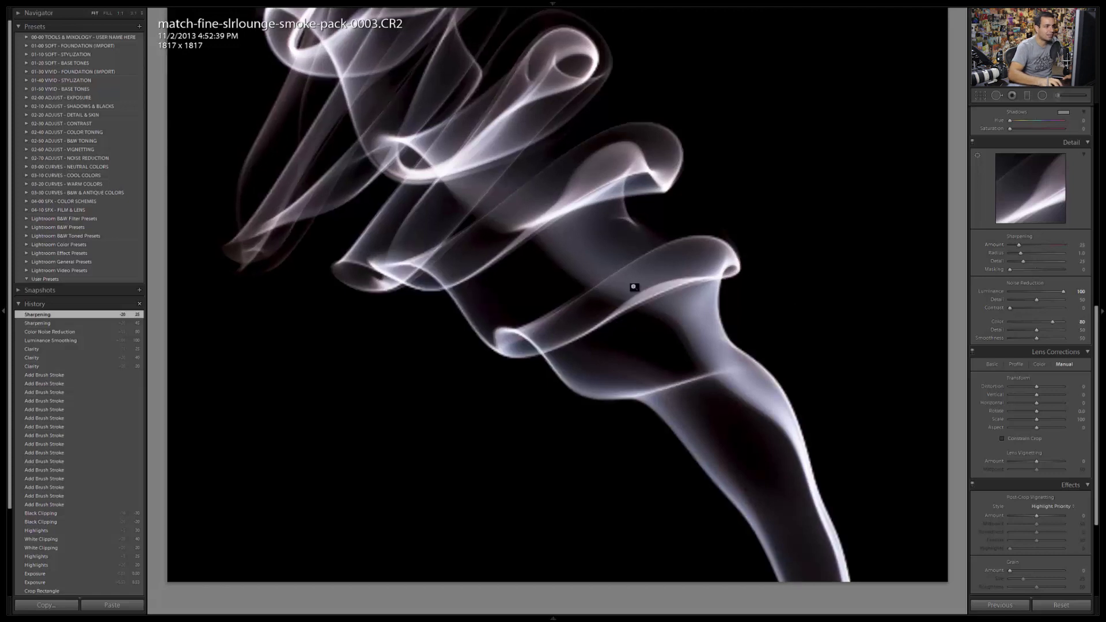
click(667, 259)
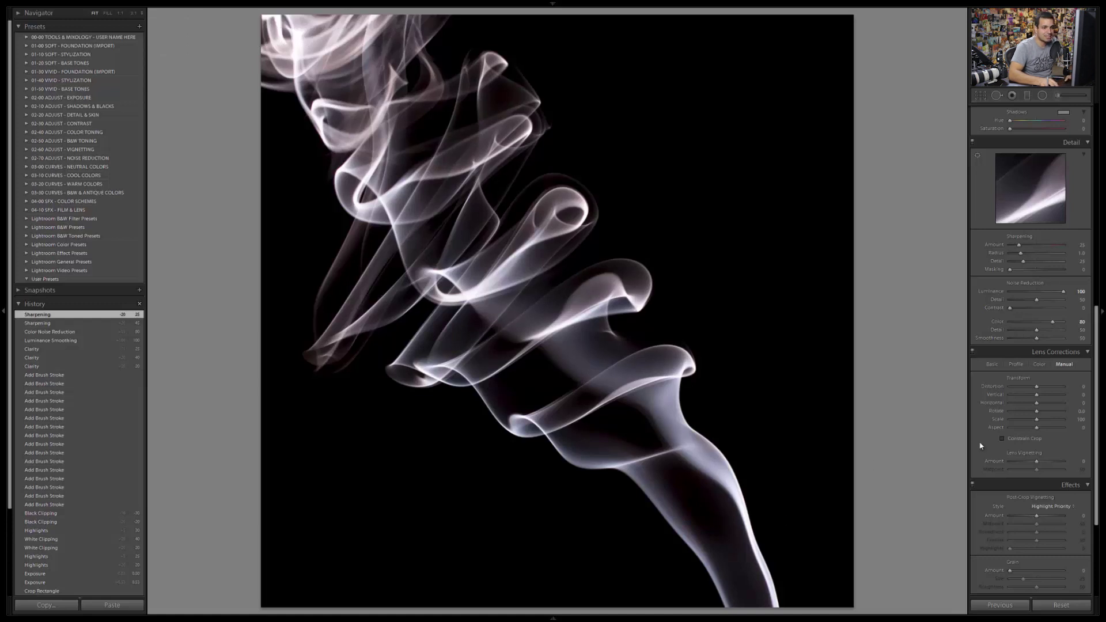
scroll(1015, 431, down, 4)
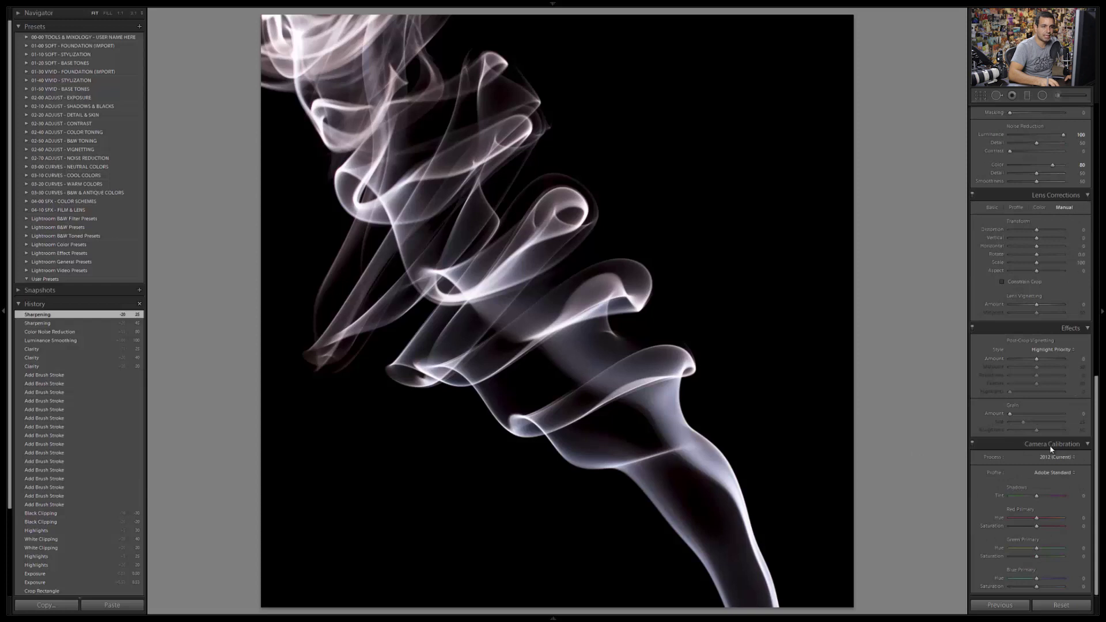
scroll(1036, 429, up, 15)
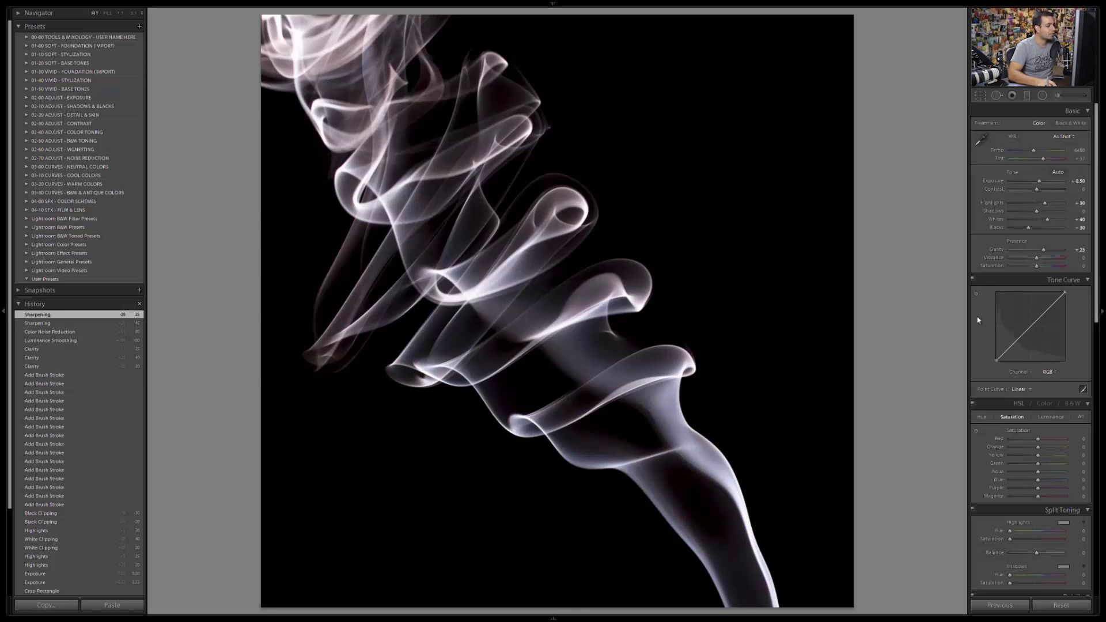
key(g)
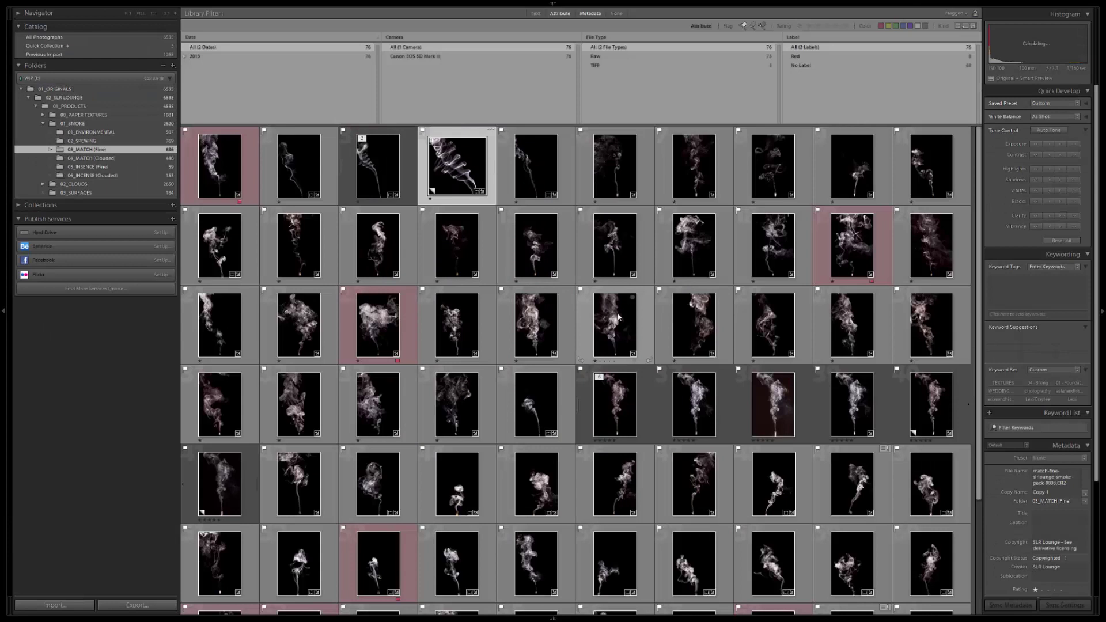
key(d)
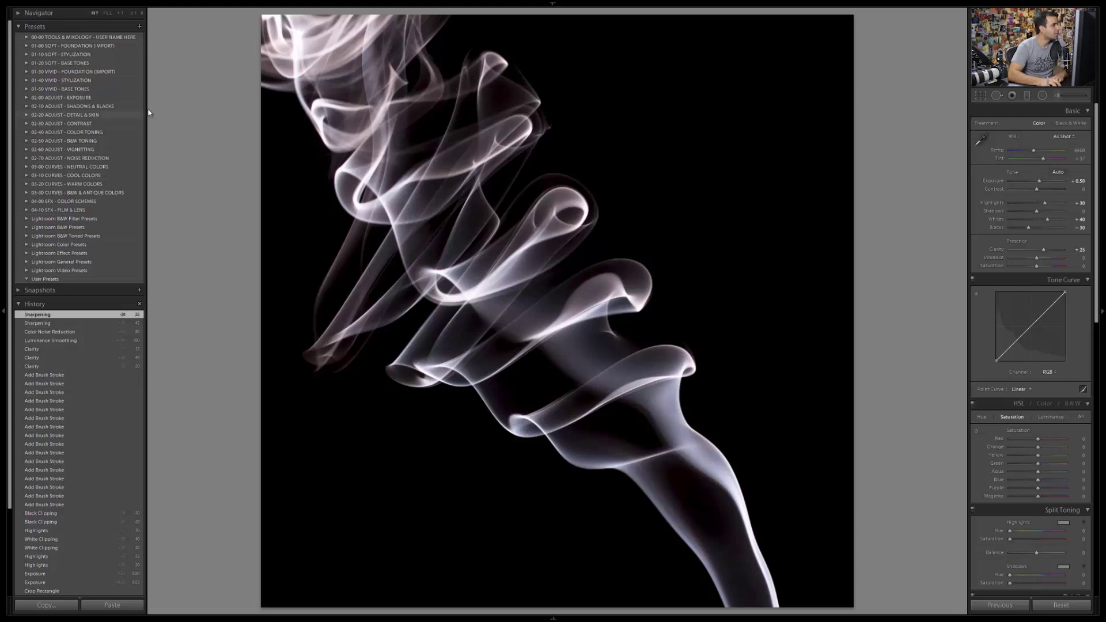
Step: Apply the preset 23c. Neutral Punch + Crimson from the 03-20 CURVES - WARM COLORS group to the smoke photo
click(25, 183)
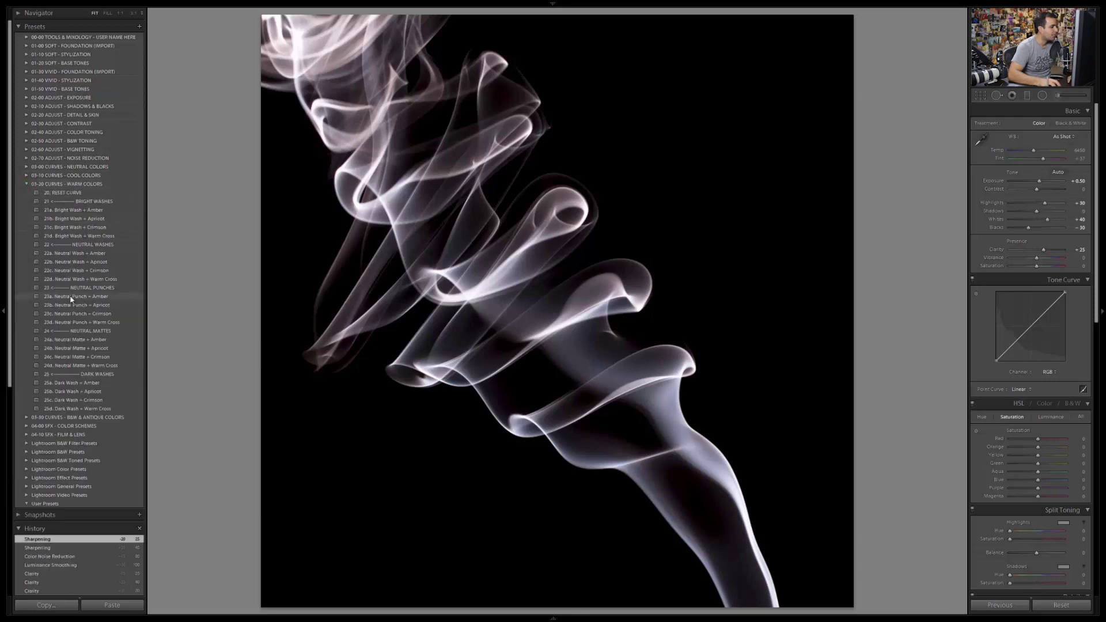
click(76, 313)
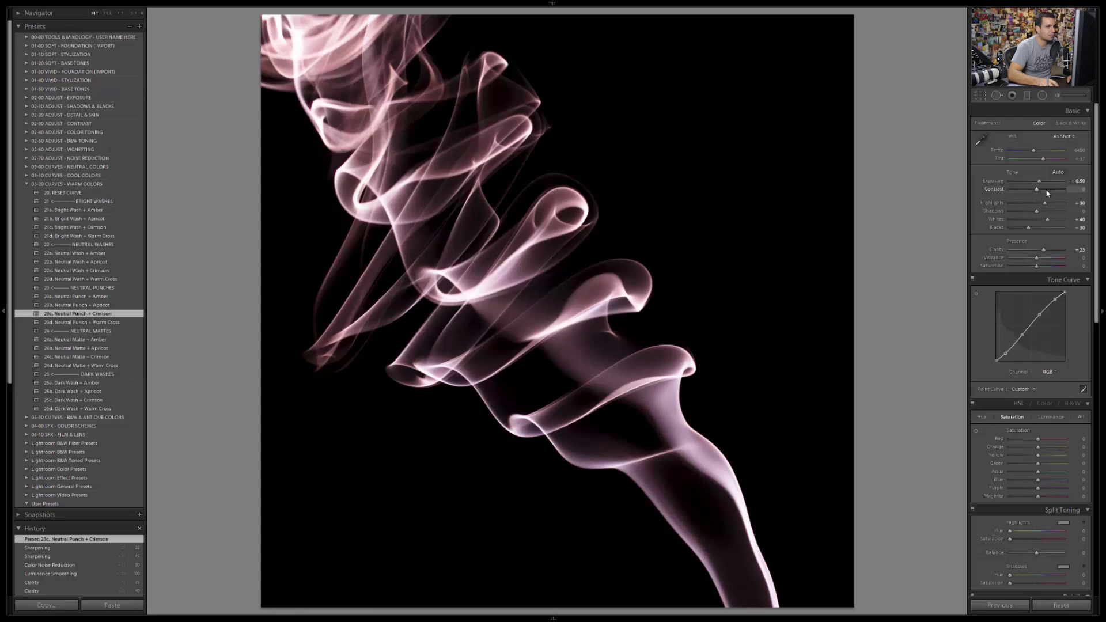
text(-20)
key(Return)
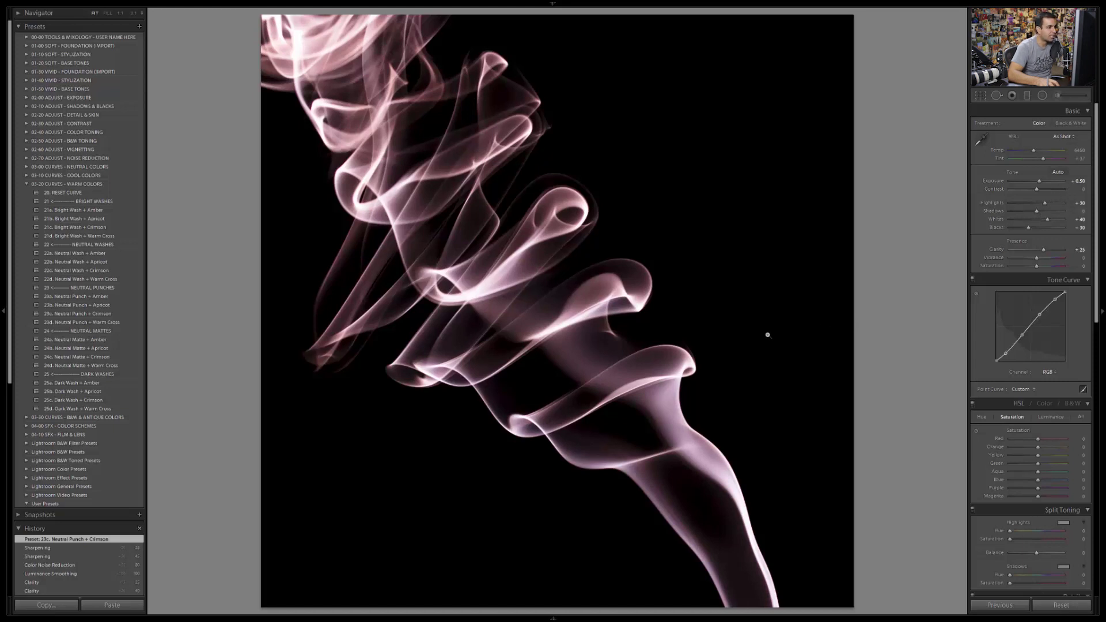
Step: Show the clipping warnings, try raising Shadows to +10 and +20, and return the adjustment to 0
key(j)
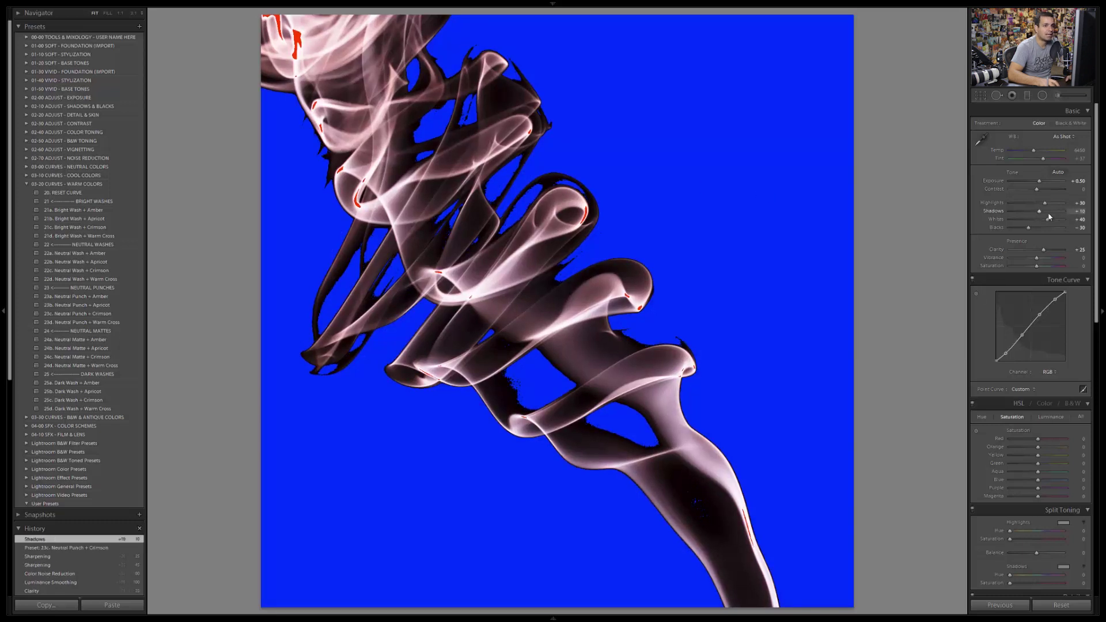
key(minus)
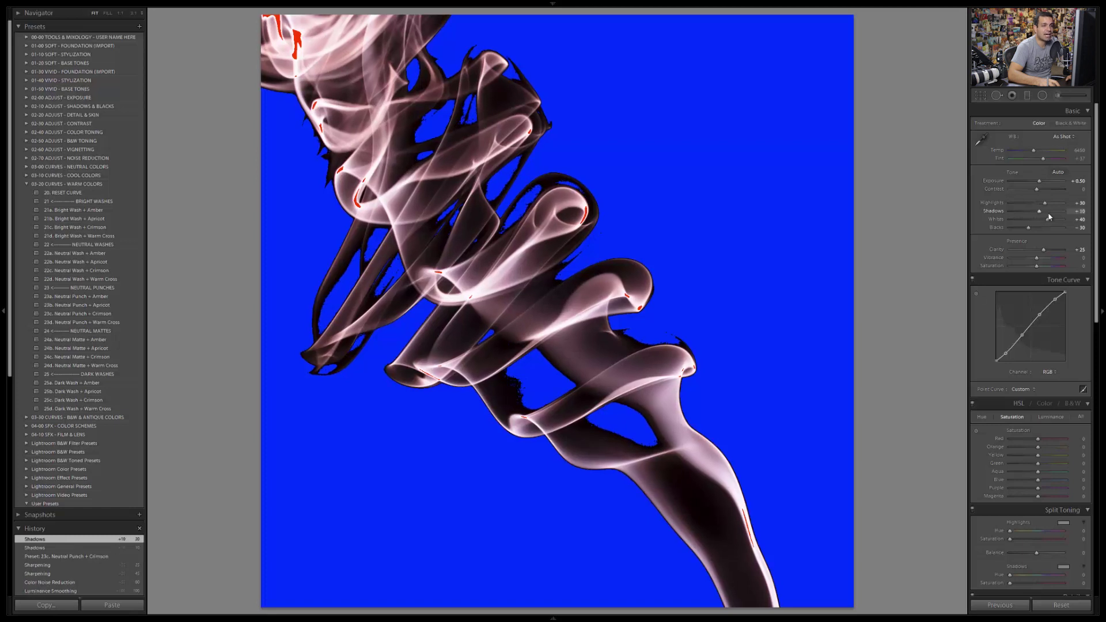
key(minus)
key(minus)
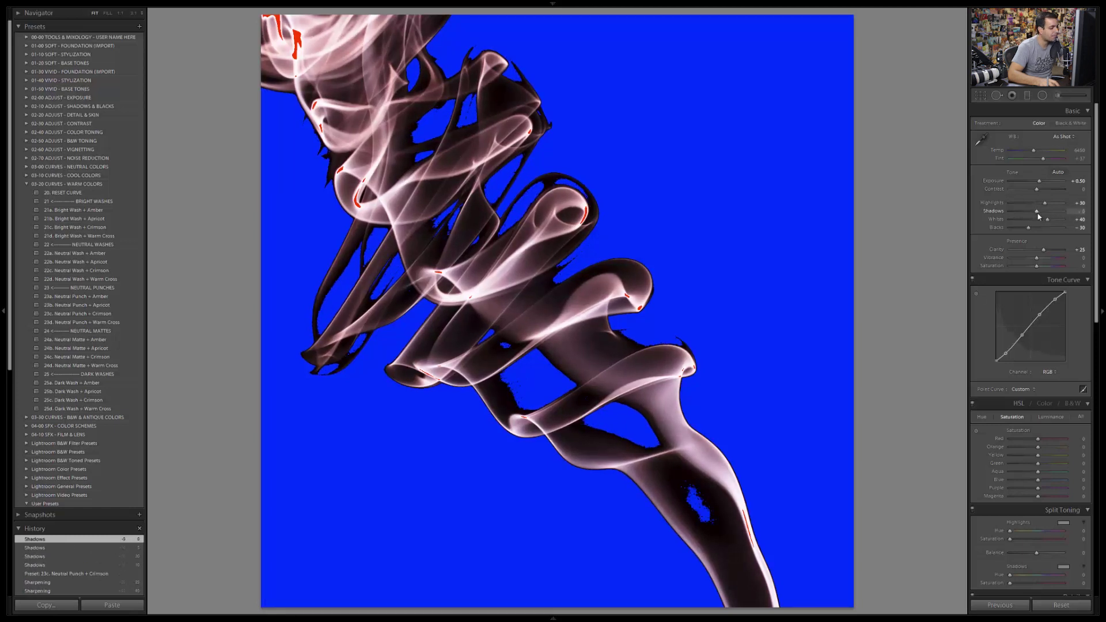
Step: Hide the clipping warnings and expand the 04-00 SFX - COLOR SCHEMES preset group
key(j)
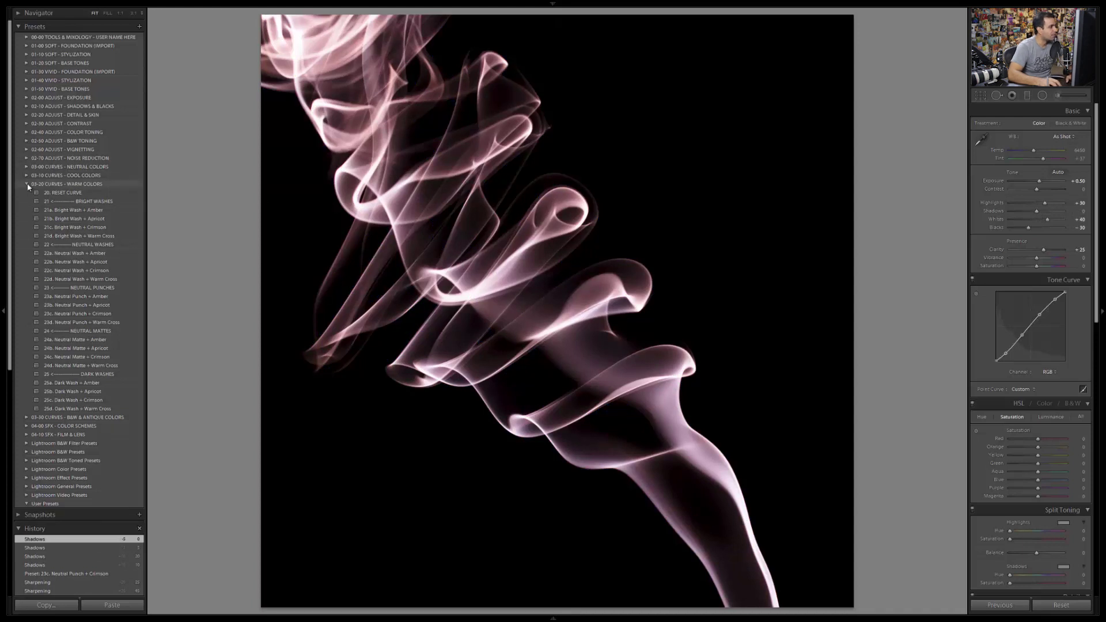
click(26, 427)
scroll(50, 409, down, 5)
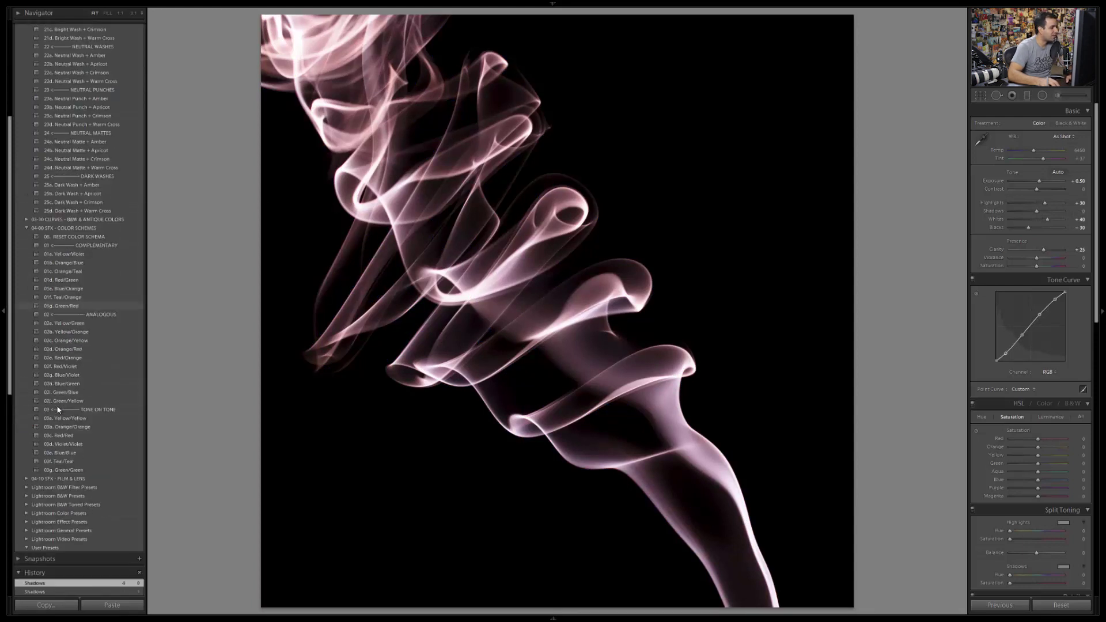
Step: Try the color scheme presets 02e. Red/Orange, 02f. Red/Violet, 02g. Blue/Violet and 03c. Red/Red on the smoke
click(82, 360)
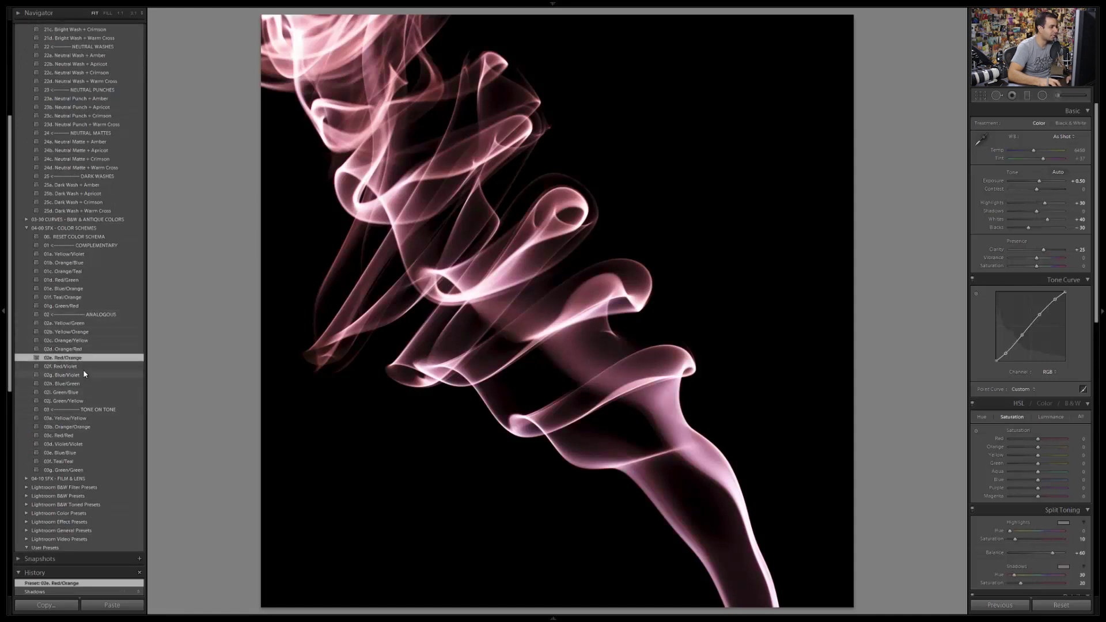
click(84, 368)
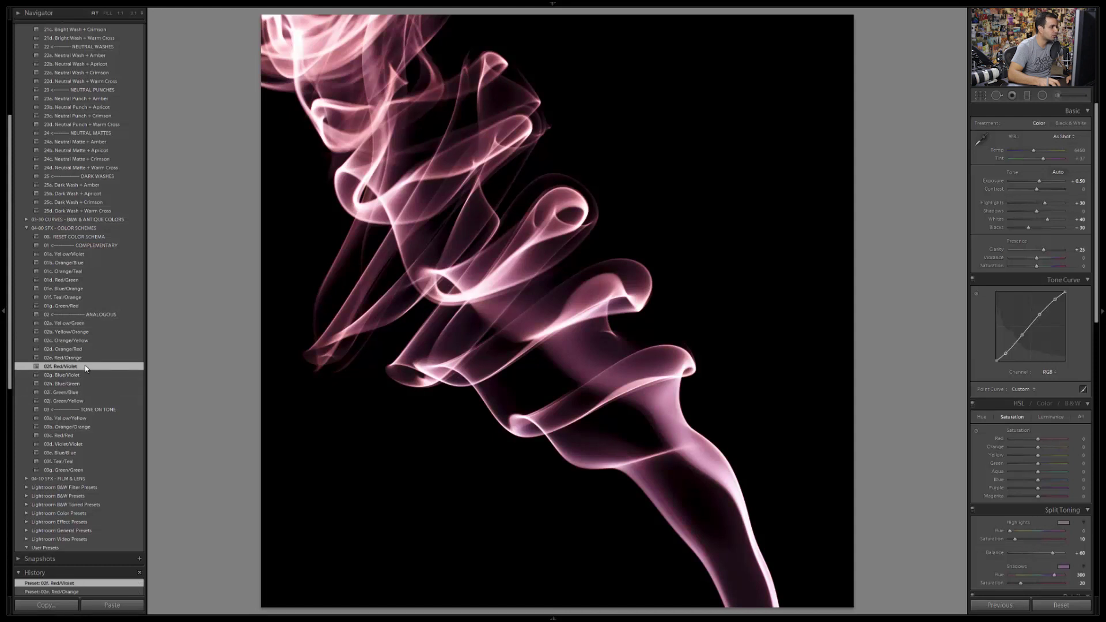
click(73, 438)
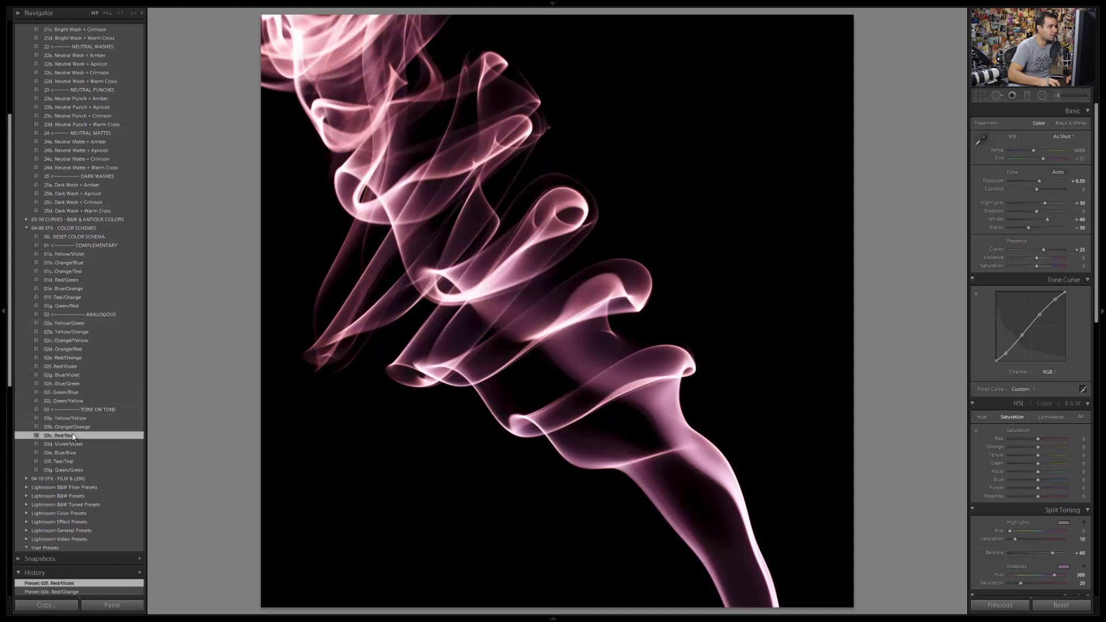
click(79, 375)
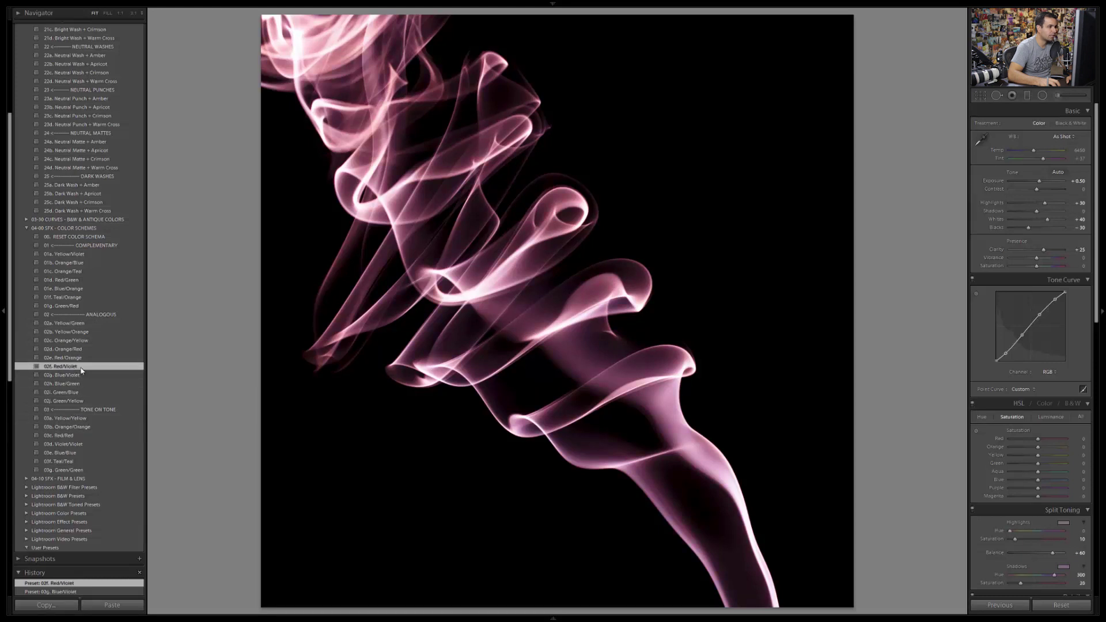
click(73, 437)
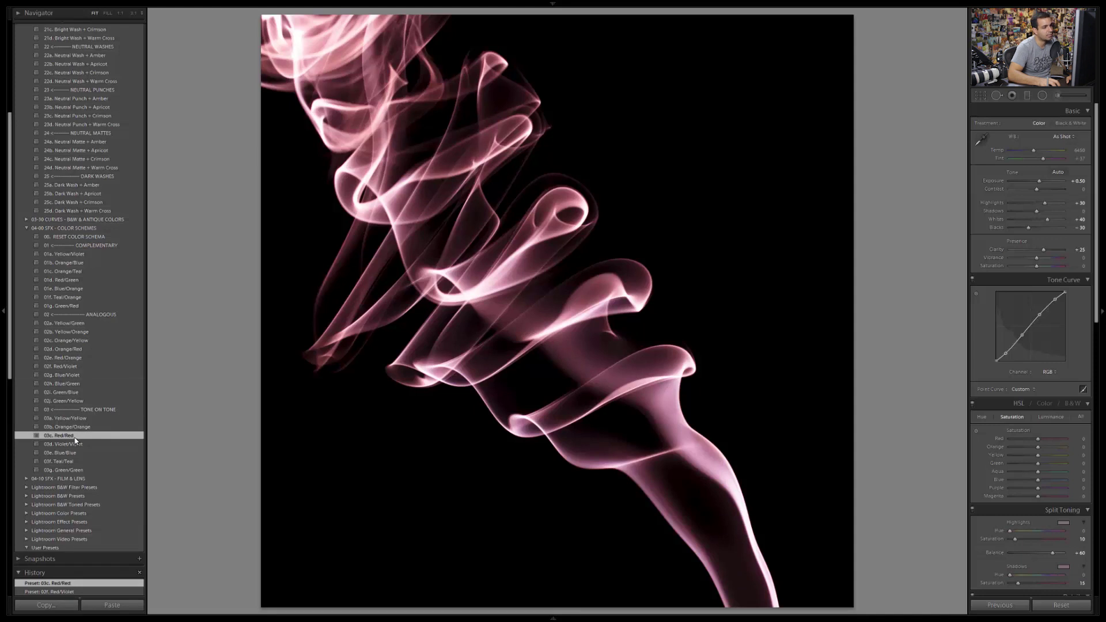
Step: Compare the color scheme presets 02e. Red/Orange, 01b. Orange/Blue, 03b. Orange/Orange and 03c. Red/Red on the smoke
click(73, 359)
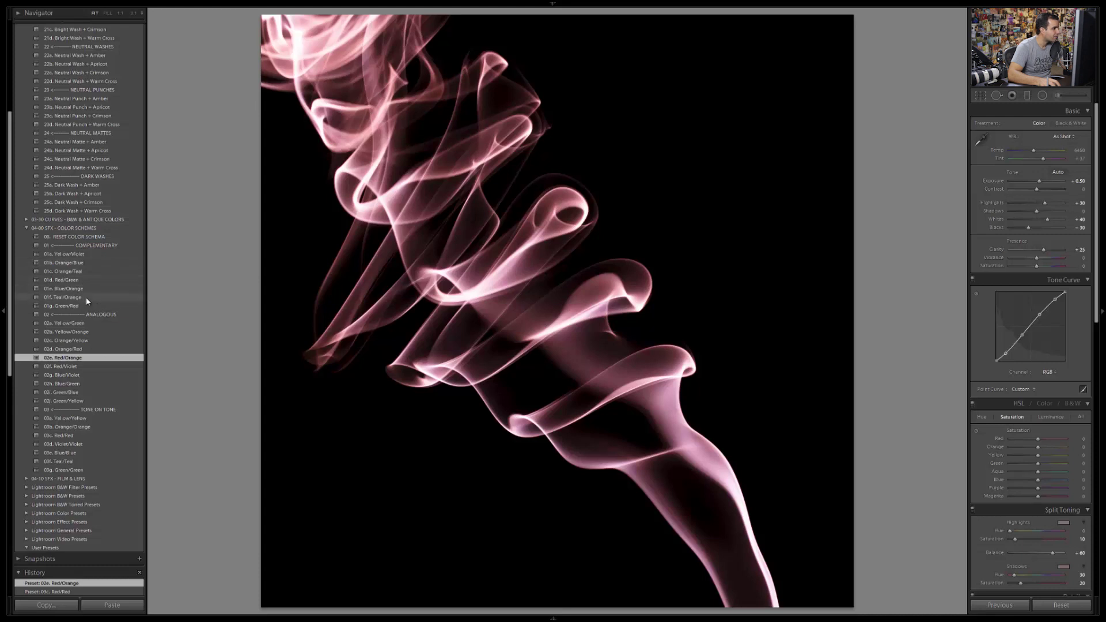
click(96, 263)
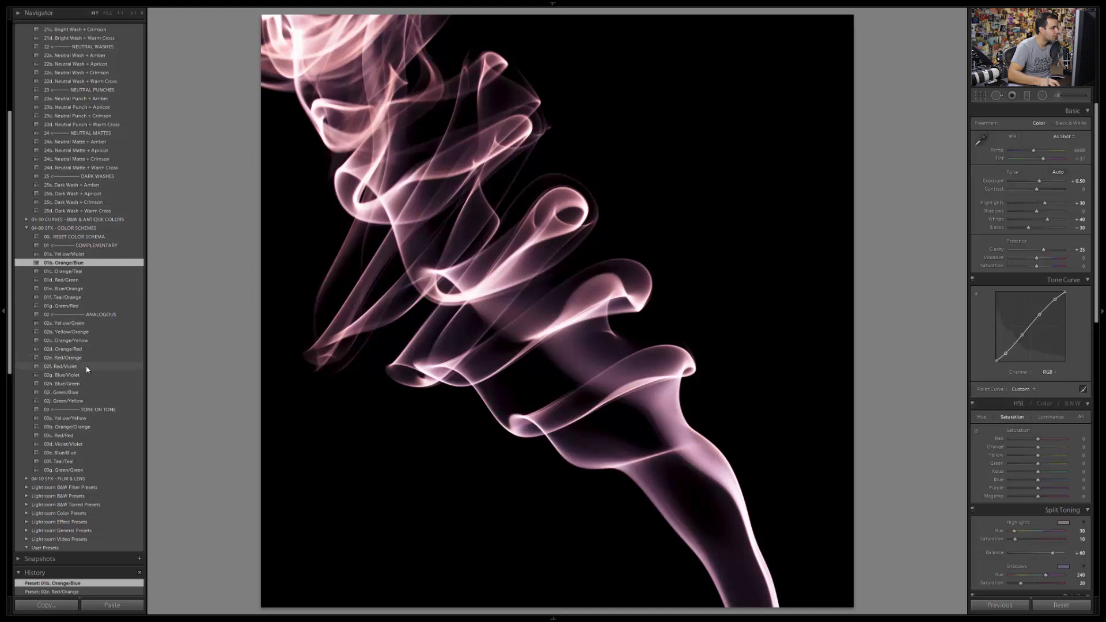
click(84, 428)
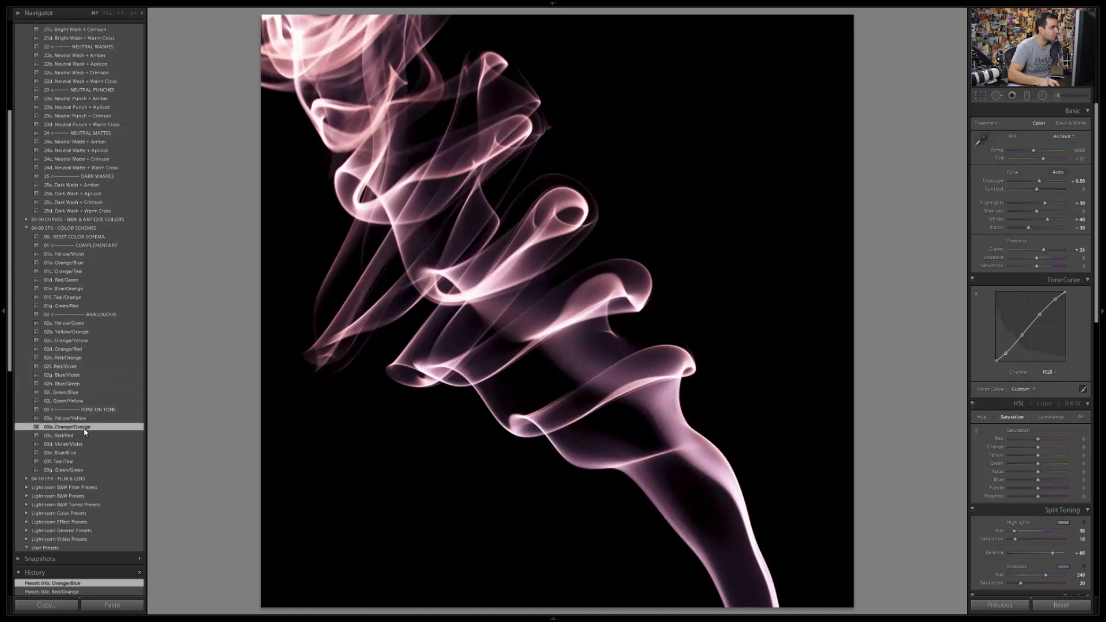
click(85, 436)
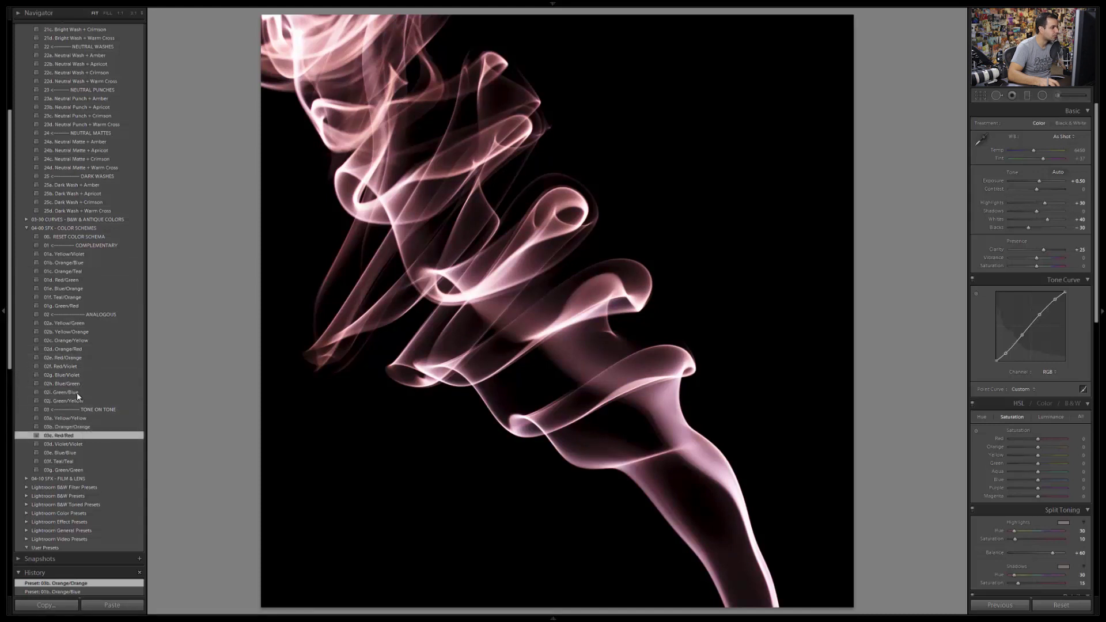
Step: Compare presets 02d. Orange/Red and 02e. Red/Orange, and apply 02d. Orange/Red to the smoke photo
click(89, 350)
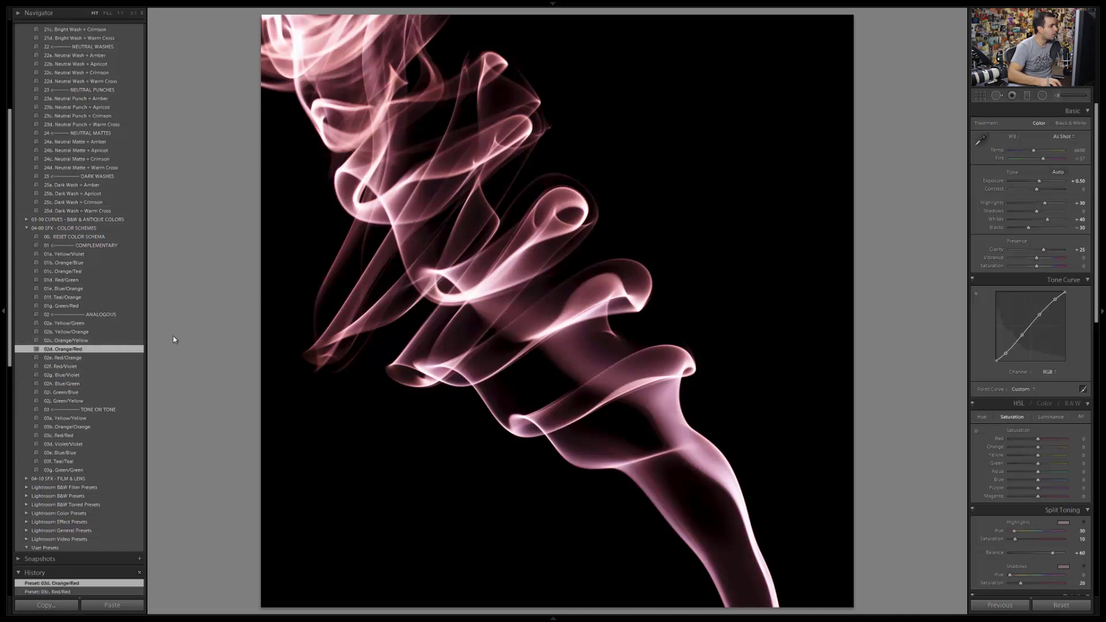
click(77, 357)
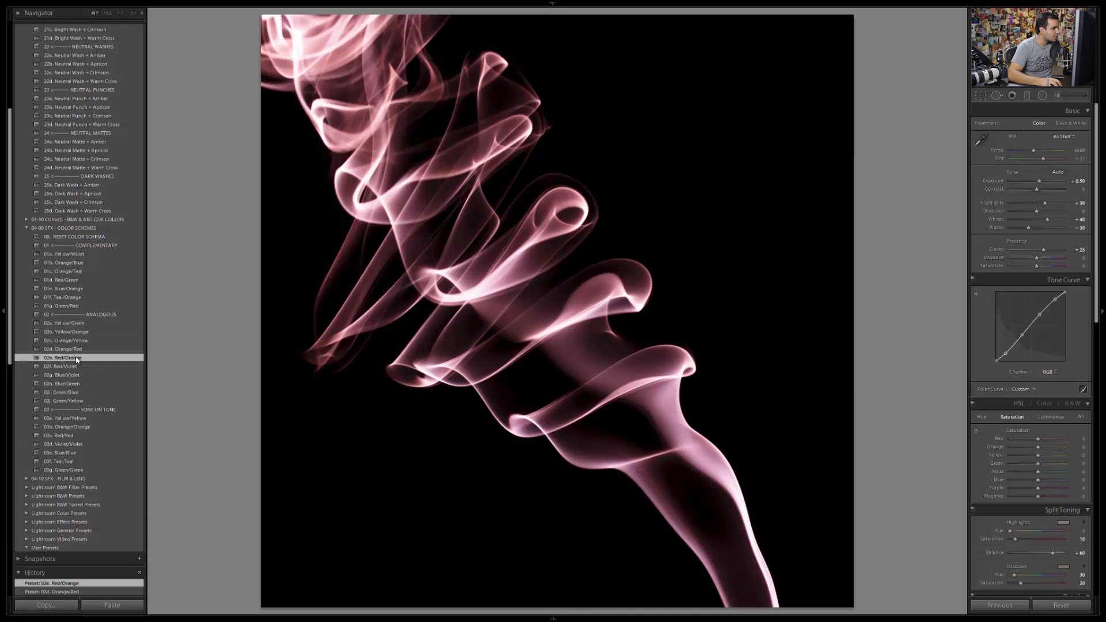
click(86, 349)
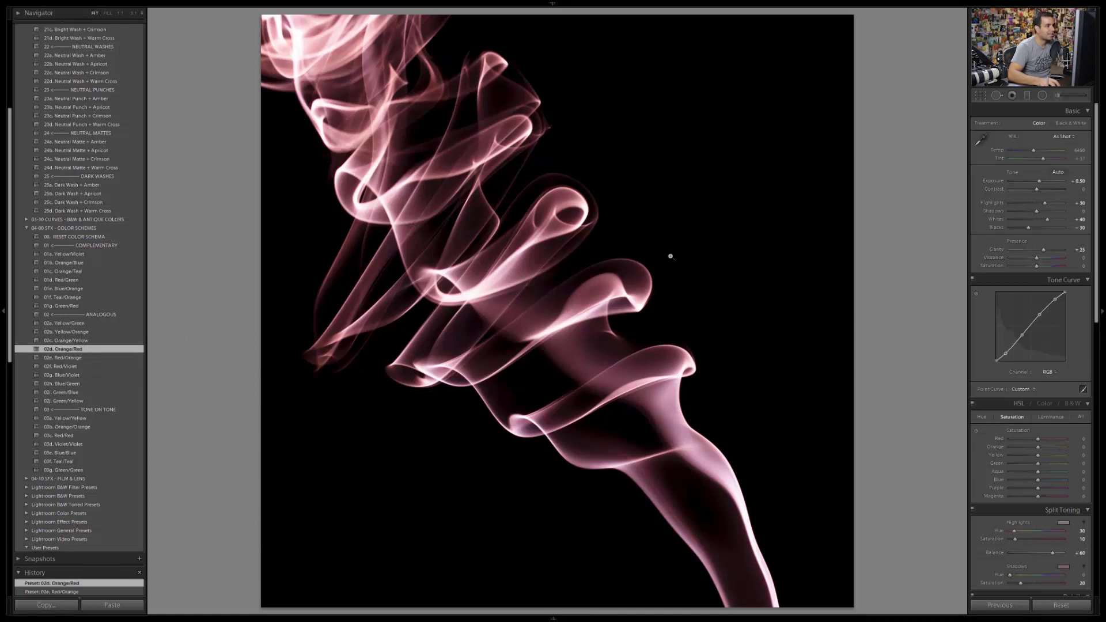
Step: In Split Toning, try a Highlights saturation of 20, restore it to 10, and set the Shadows saturation to 25
scroll(1048, 387, down, 3)
scroll(1048, 388, down, 6)
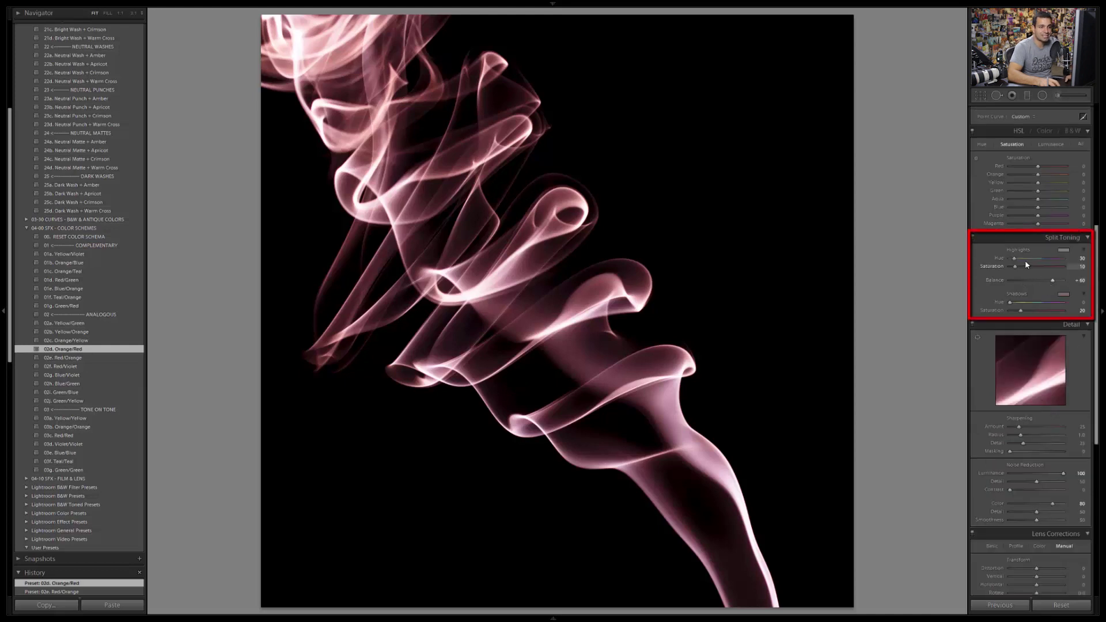
click(1025, 266)
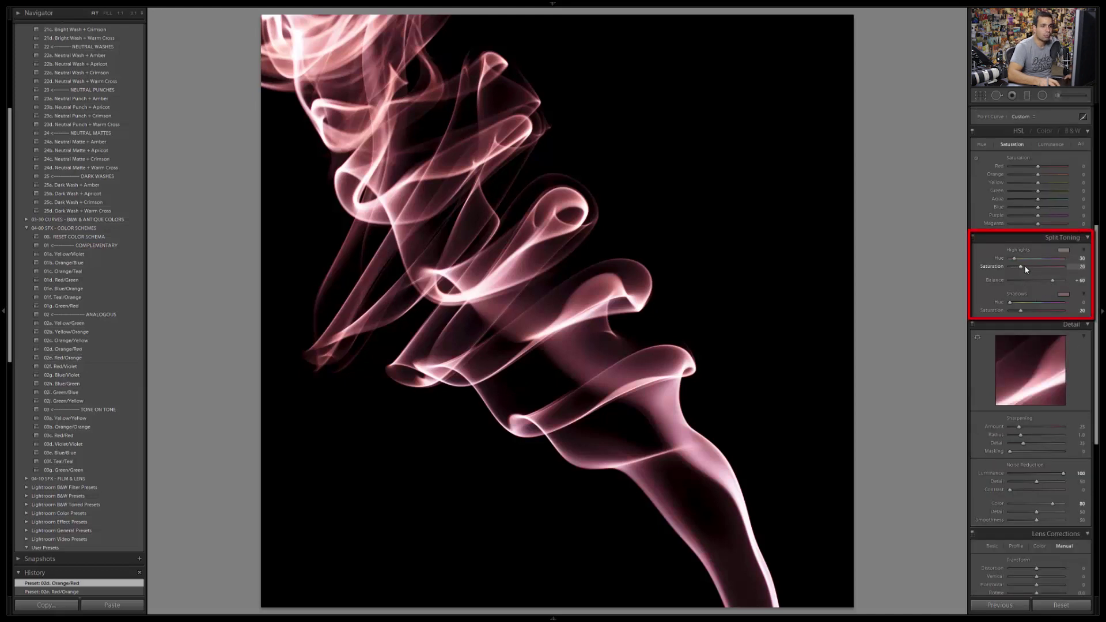
key(shift+Down)
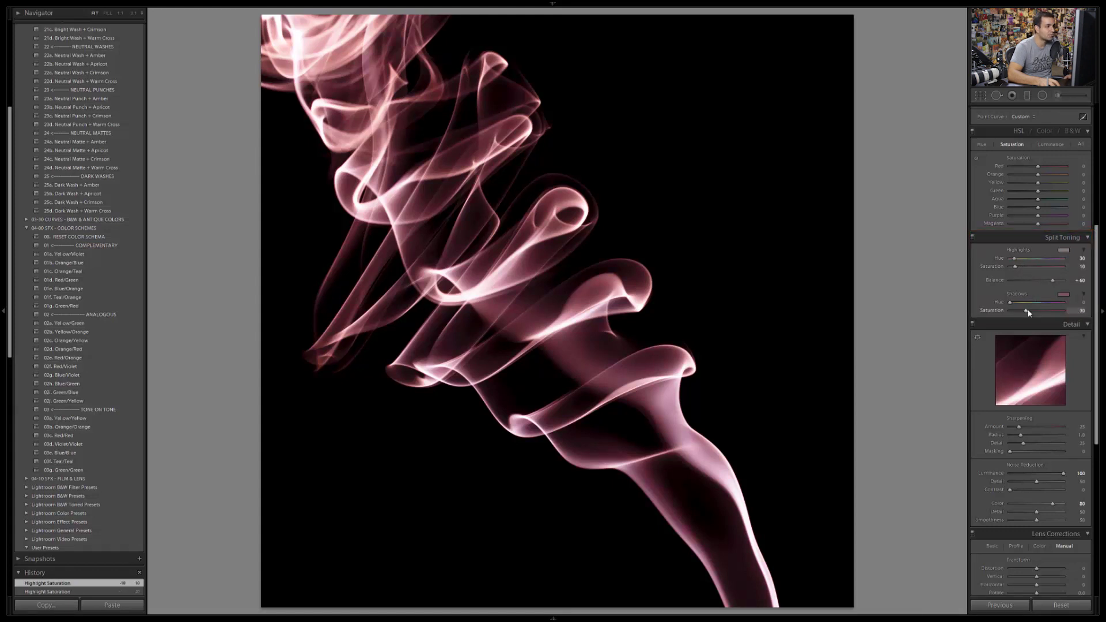
key(Down)
Step: Examine the Red, Green and Blue channel curves of the crimson Tone Curve and return to the RGB channel
scroll(1028, 295, up, 5)
scroll(1028, 296, down, 2)
click(1050, 281)
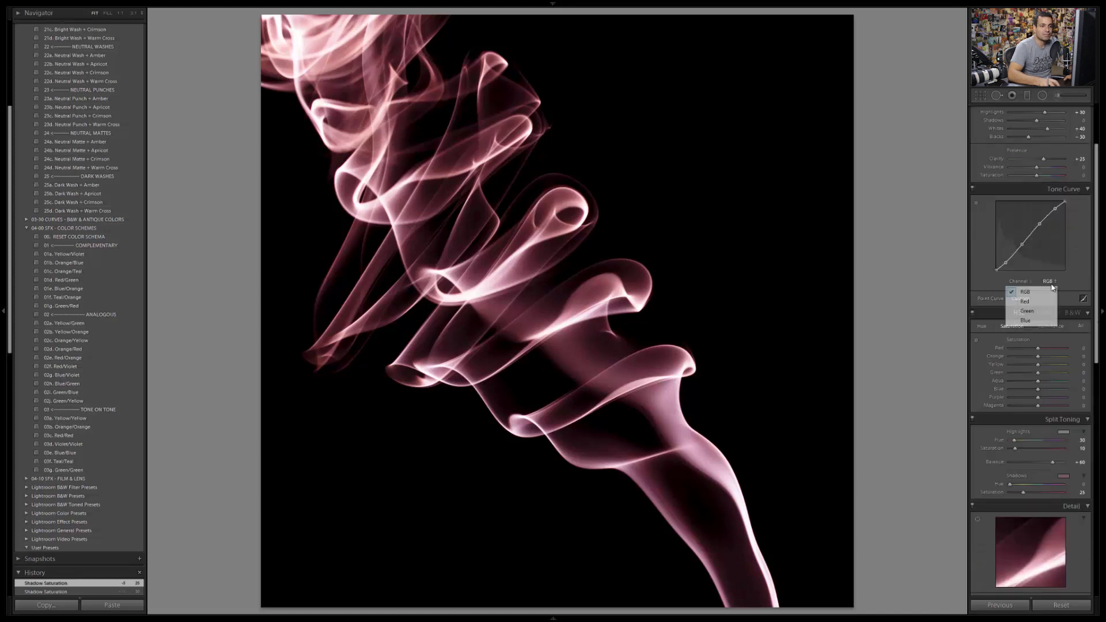
key(Escape)
scroll(1084, 258, up, 2)
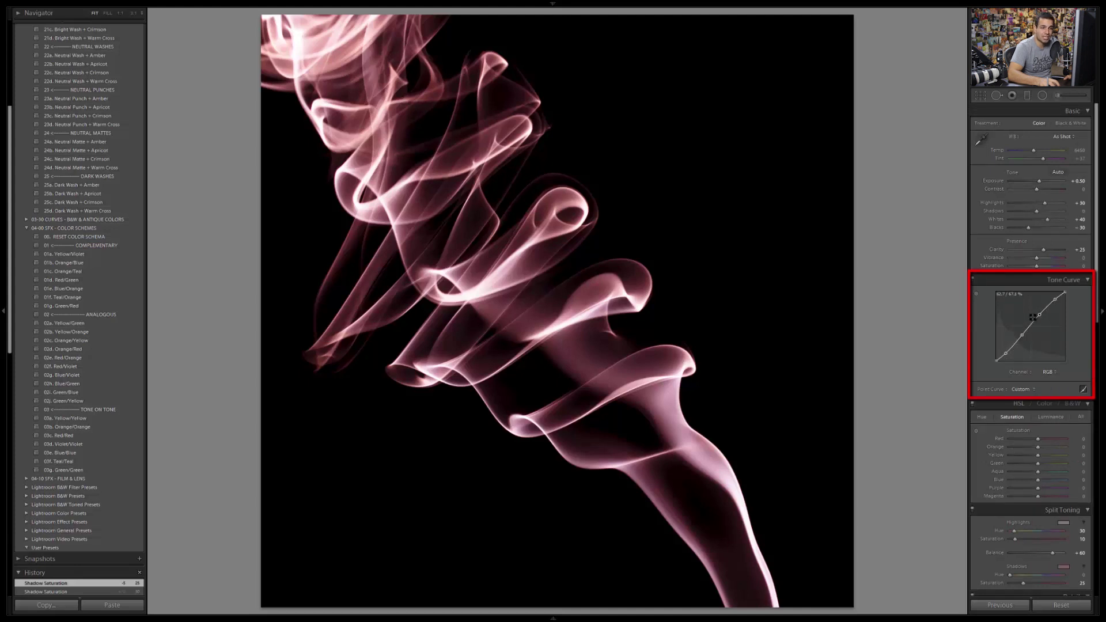
click(1044, 373)
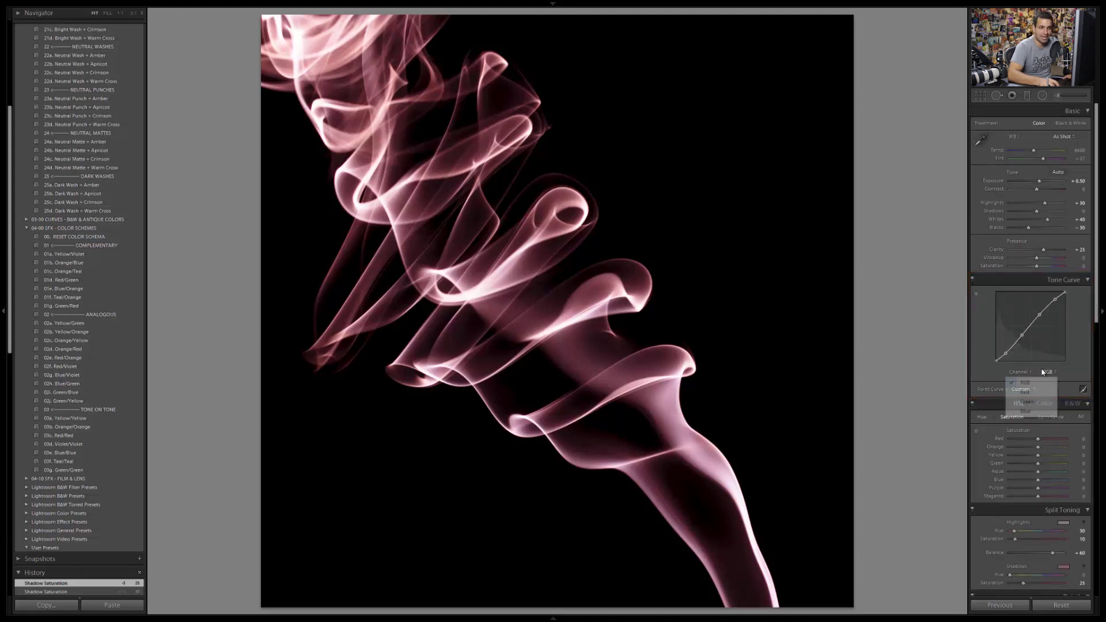
click(1028, 393)
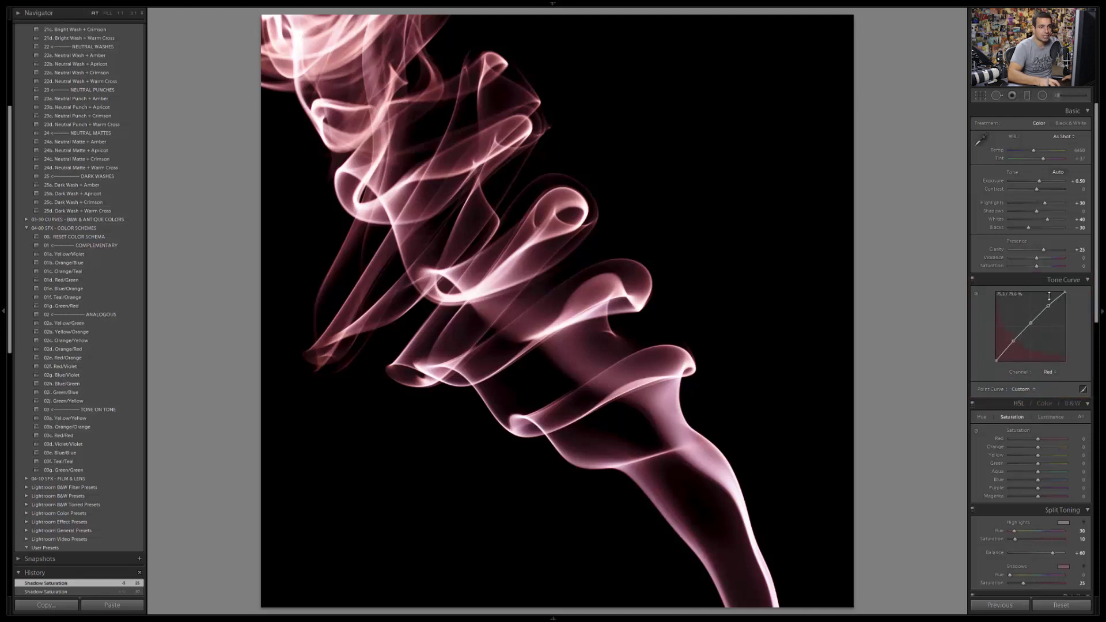
click(1045, 372)
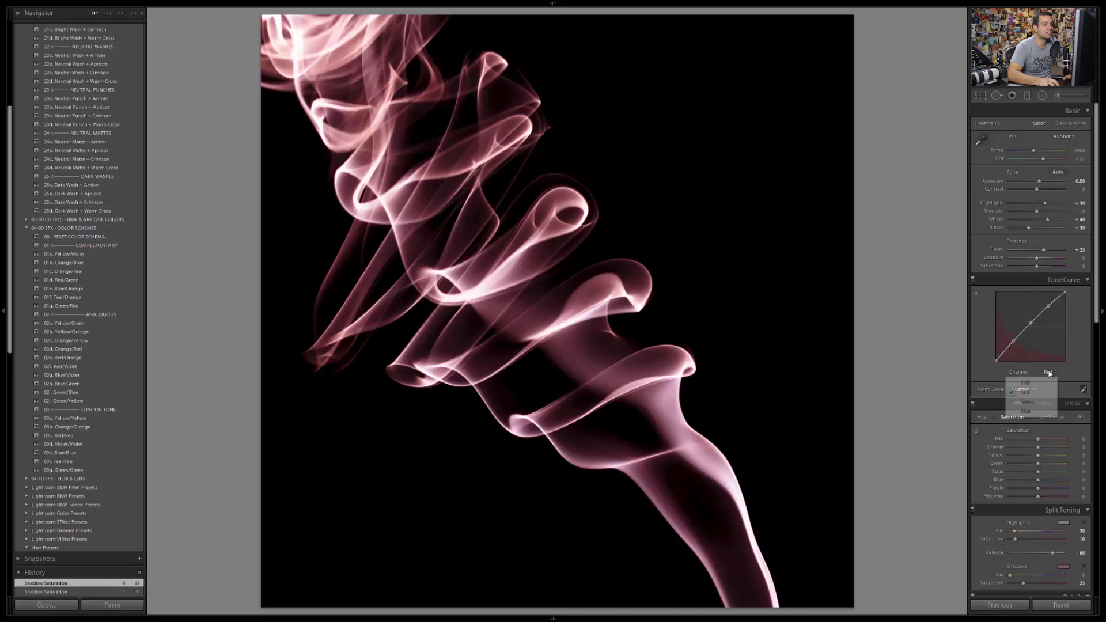
click(1038, 403)
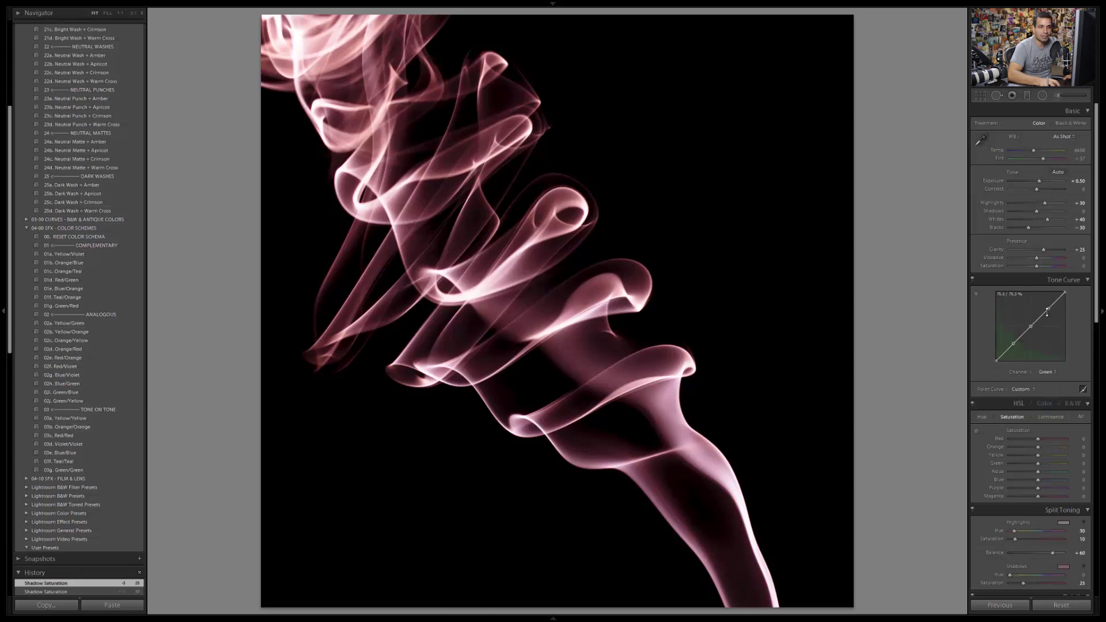
click(1047, 372)
click(1037, 411)
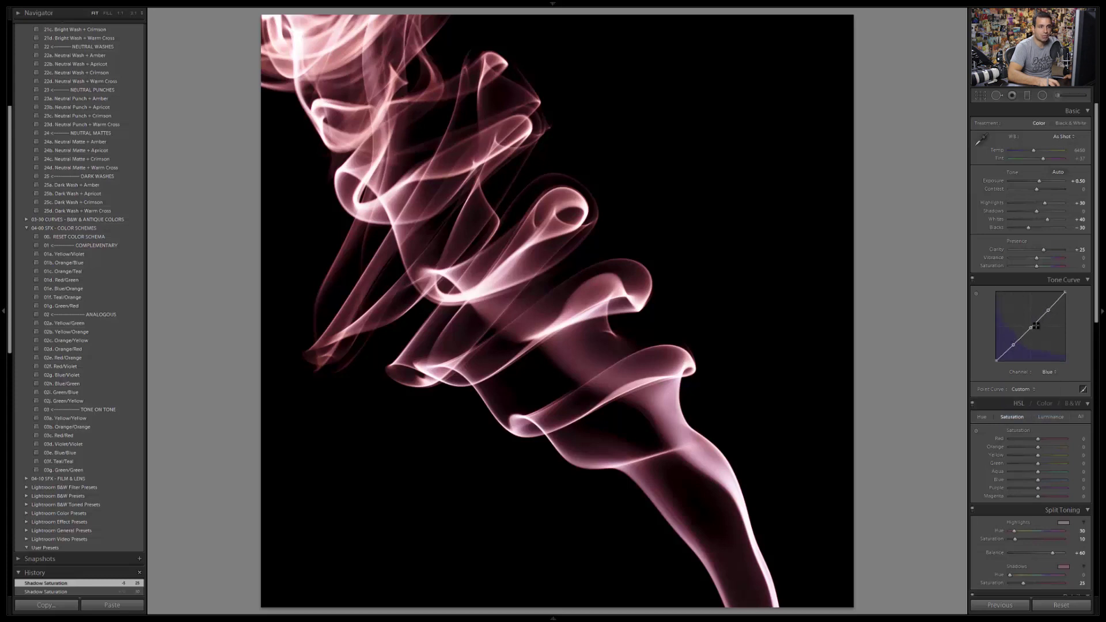
click(1047, 372)
click(1045, 384)
scroll(1071, 402, down, 3)
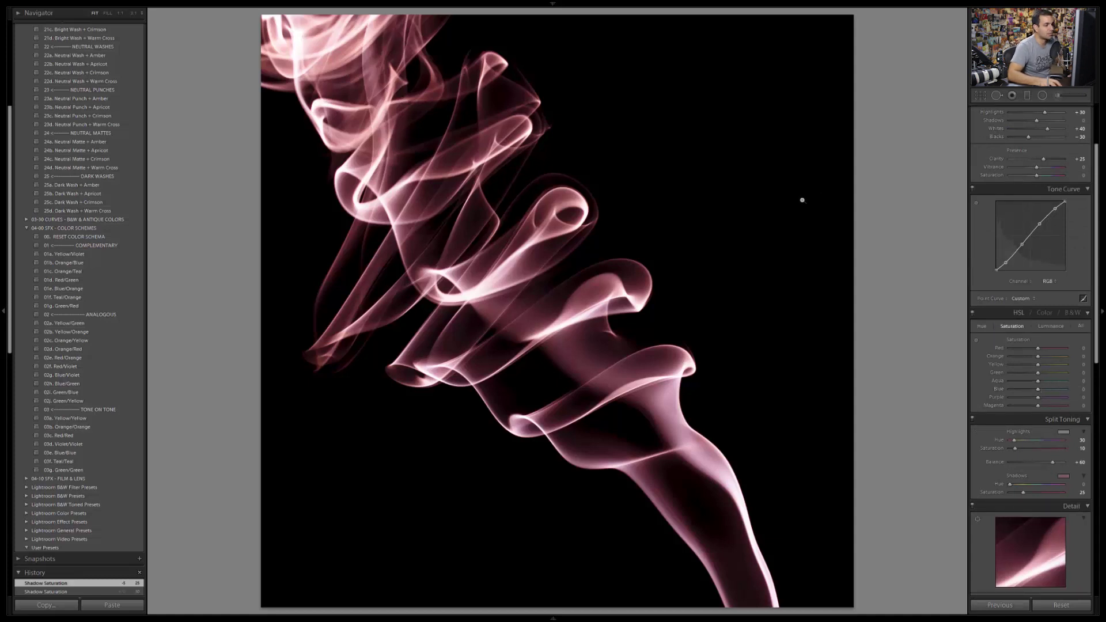
Step: Create a virtual copy of the smoke photo and apply the preset 13a. Neutral Punch + Teal from 03-10 CURVES - COOL COLORS
key(ctrl+apostrophe)
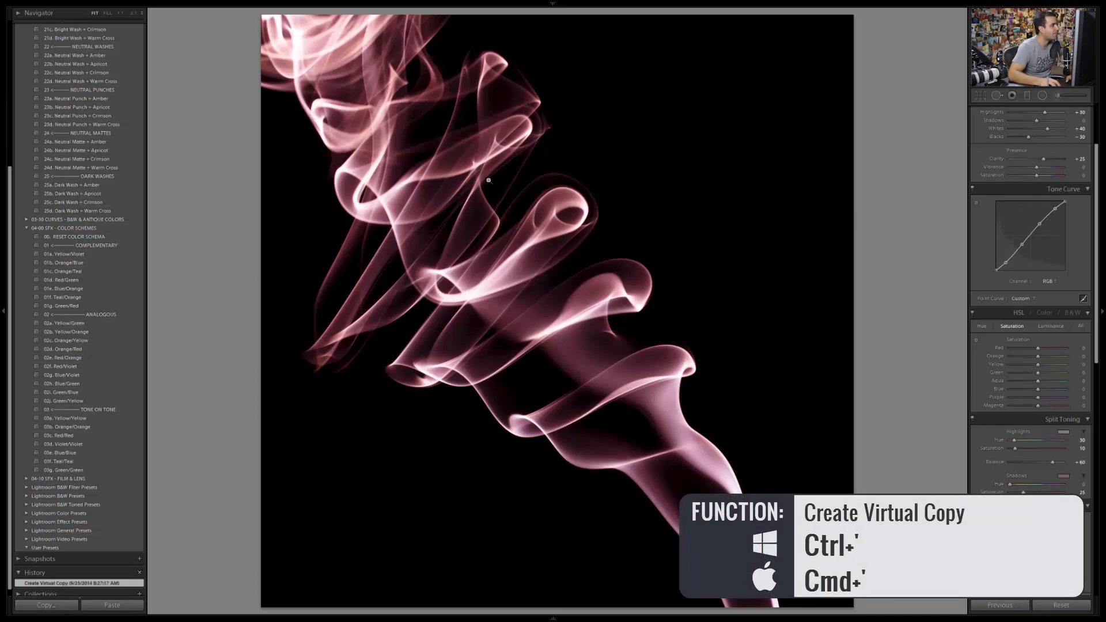
scroll(106, 211, up, 2)
scroll(28, 84, up, 10)
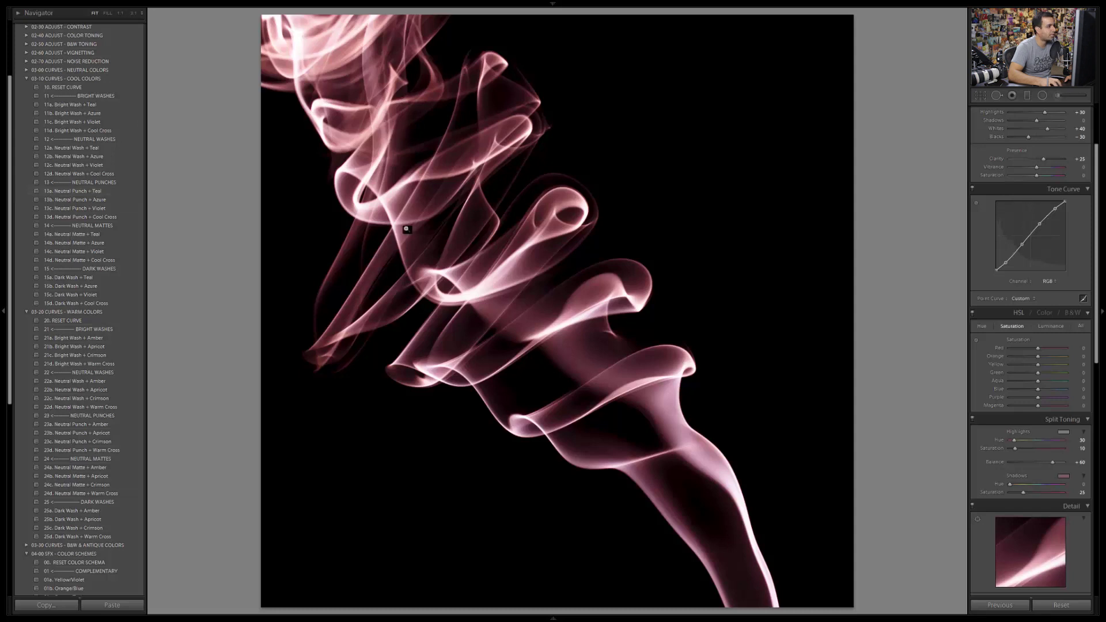
click(108, 193)
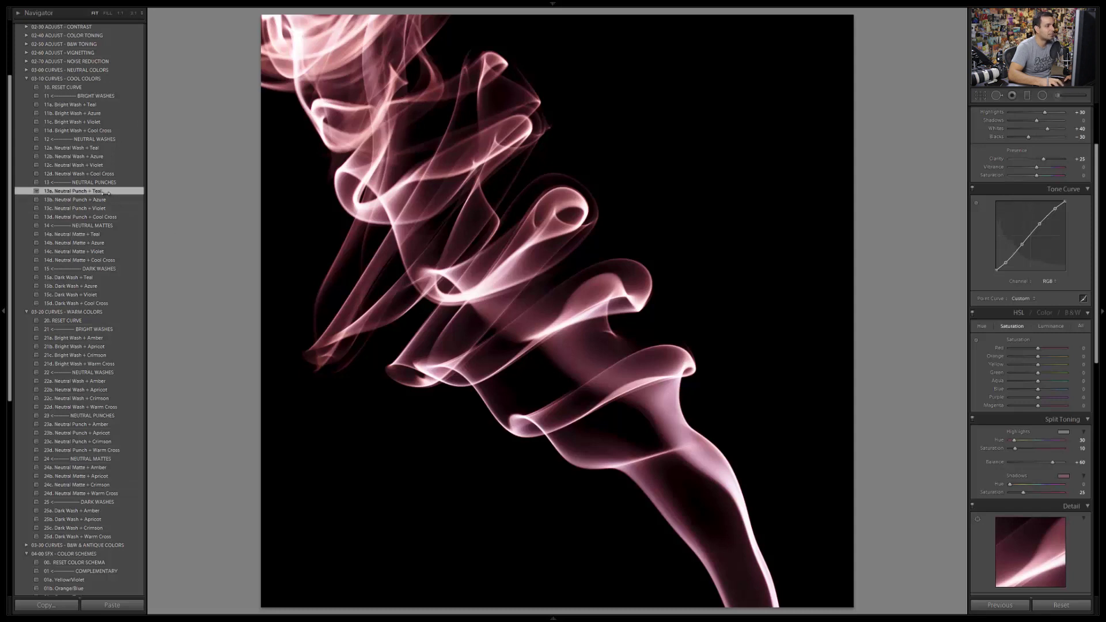
Step: Examine the Red, Green and Blue channel curves of the teal Tone Curve on the virtual copy
click(1021, 281)
click(1035, 303)
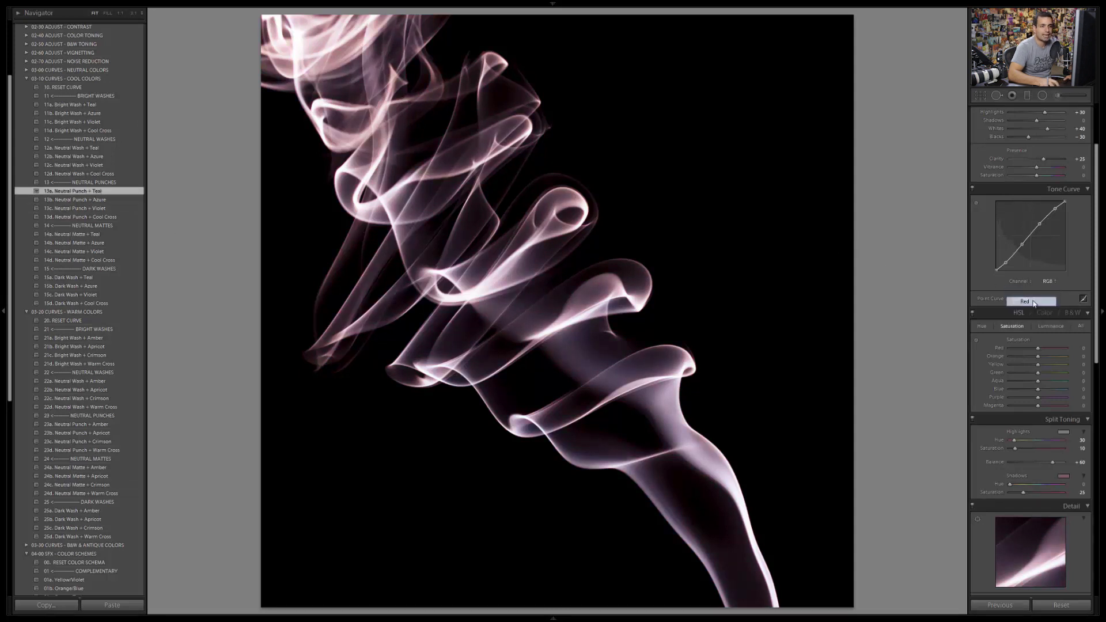
click(1048, 218)
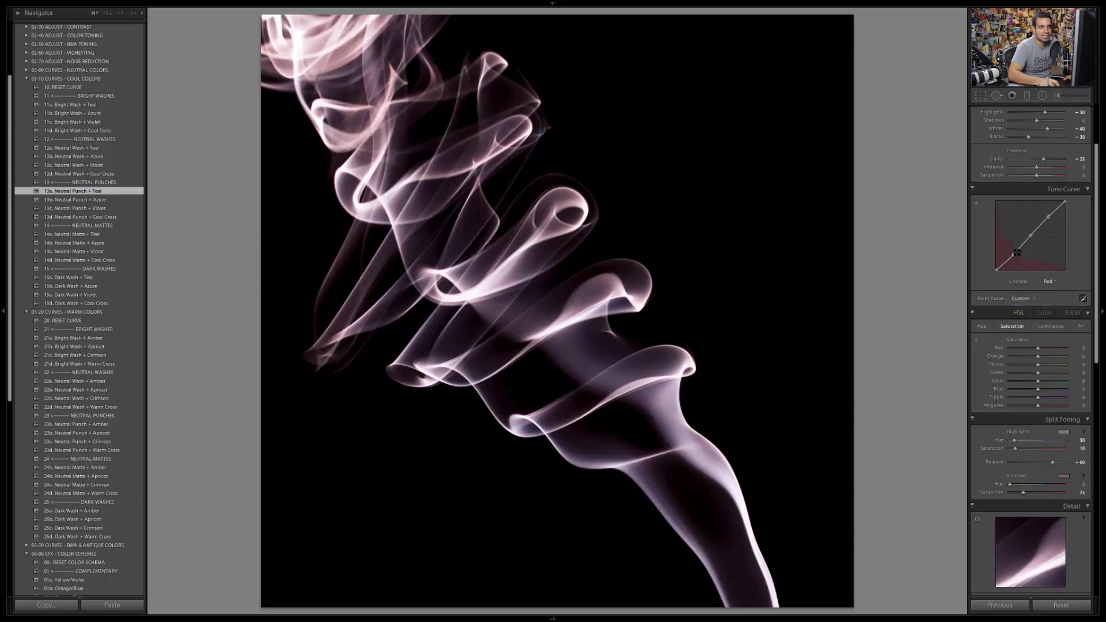
click(1046, 282)
click(1032, 312)
click(1048, 282)
click(1037, 320)
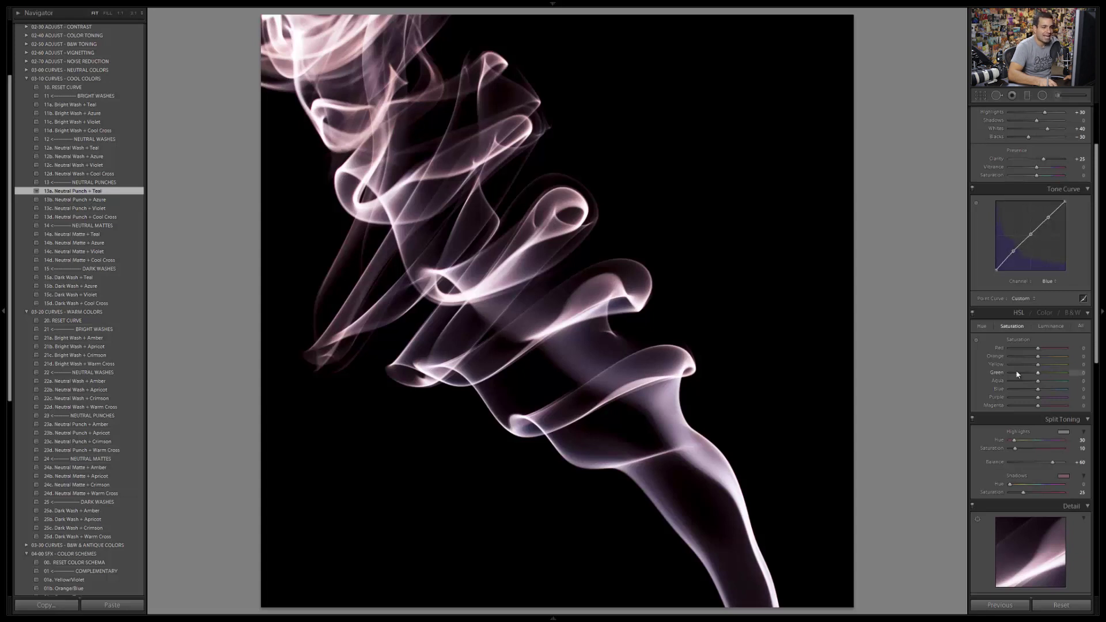
Step: Try the color scheme preset 02a. Yellow/Green on the virtual copy and replace it with 02j. Green/Yellow
scroll(80, 357, down, 8)
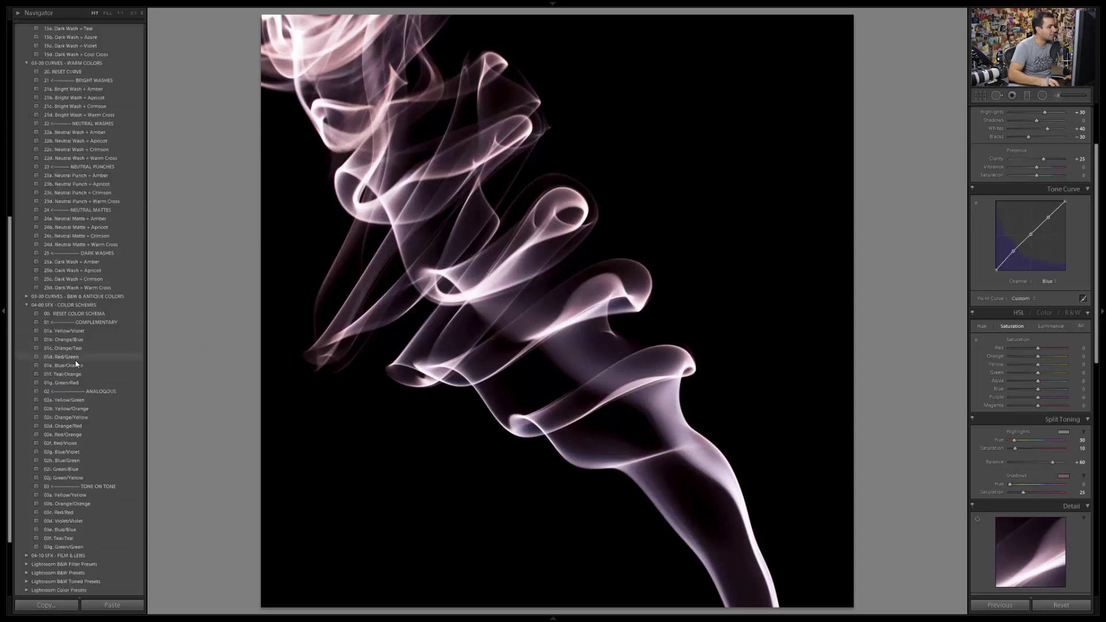
scroll(79, 383, down, 3)
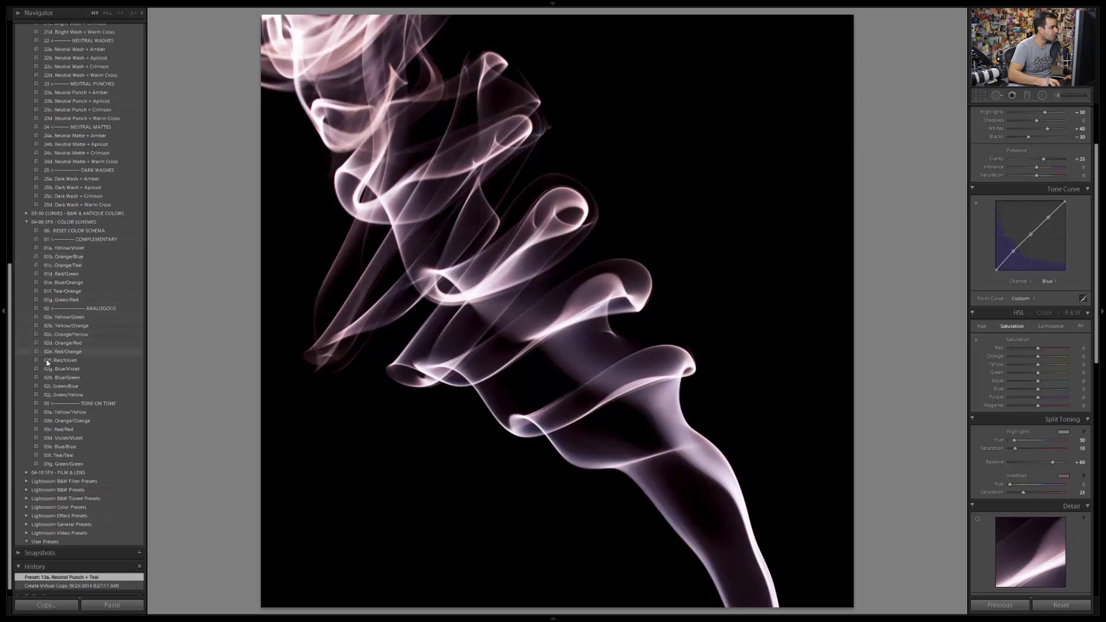
click(87, 319)
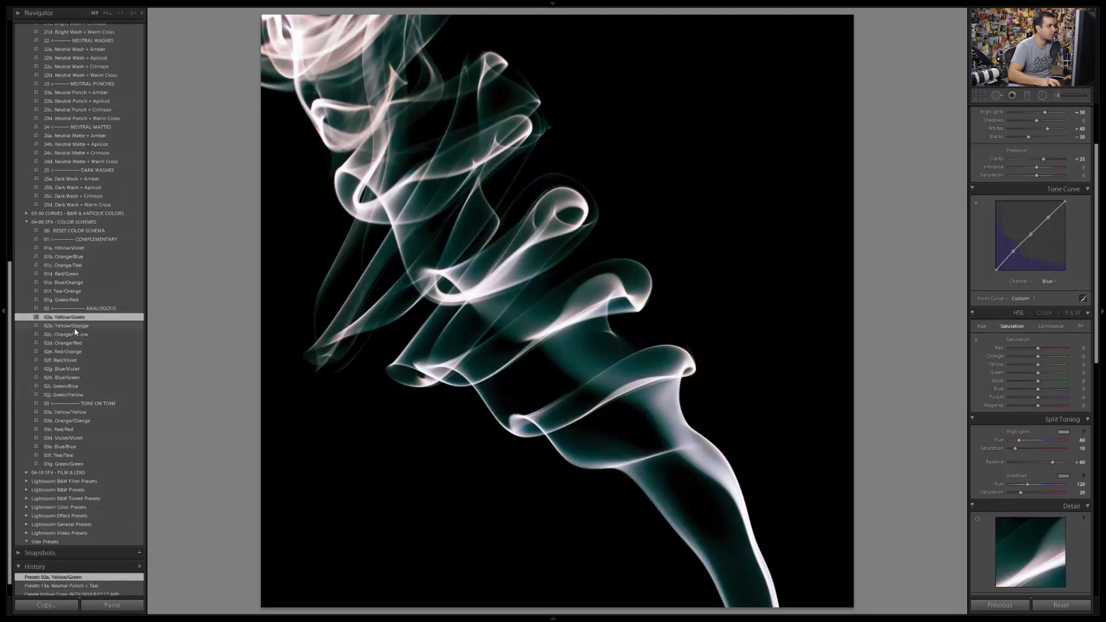
click(66, 395)
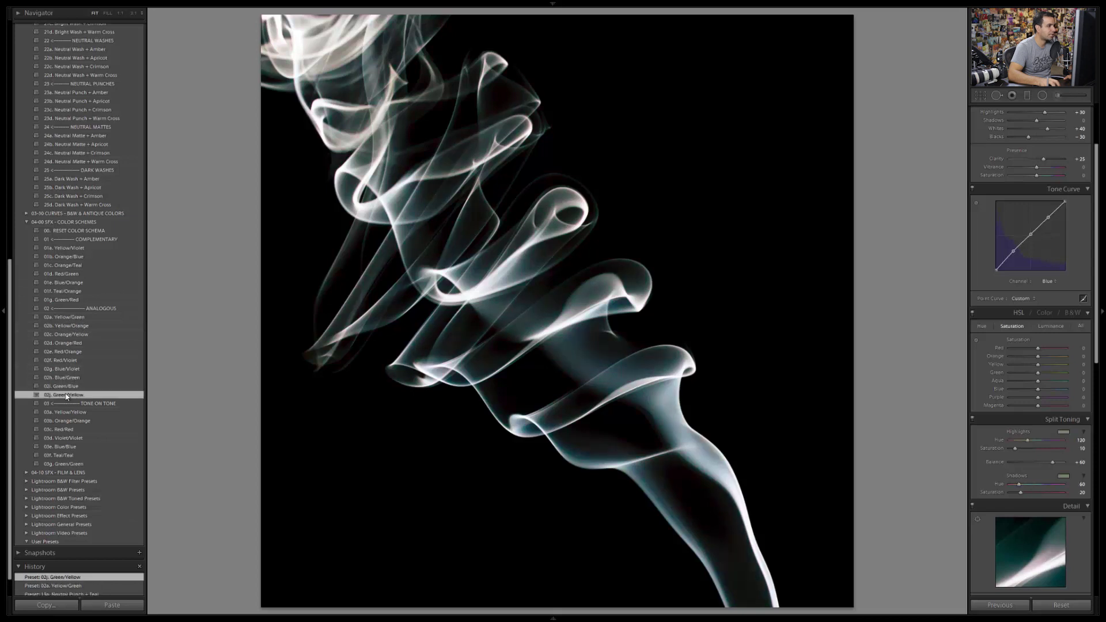
Step: Apply the color scheme preset 02a. Yellow/Green to the teal virtual copy and set the Split Toning shadow saturation to 25
click(87, 318)
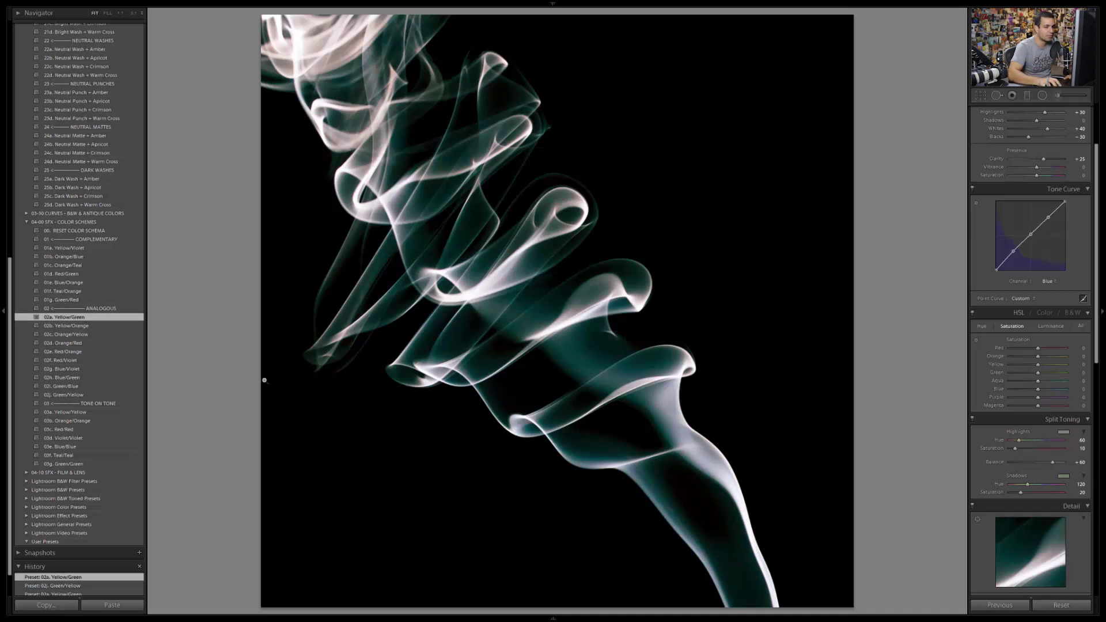
click(1023, 495)
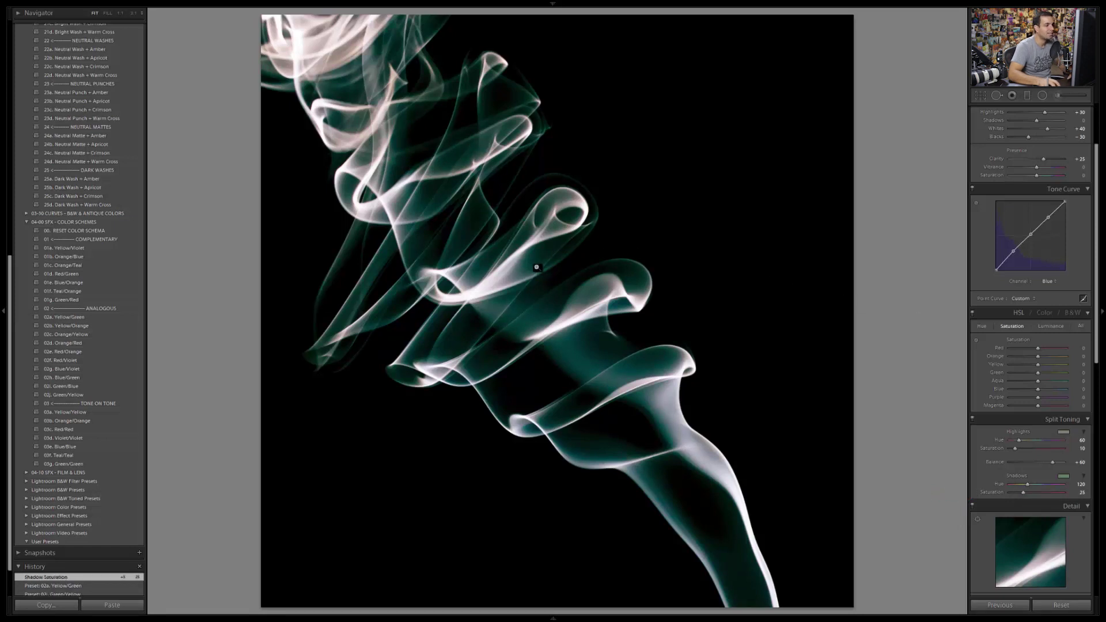
Step: Create another virtual copy of the smoke photo and apply the cool-color curve preset 13b. Neutral Punch + Azure
key(ctrl+apostrophe)
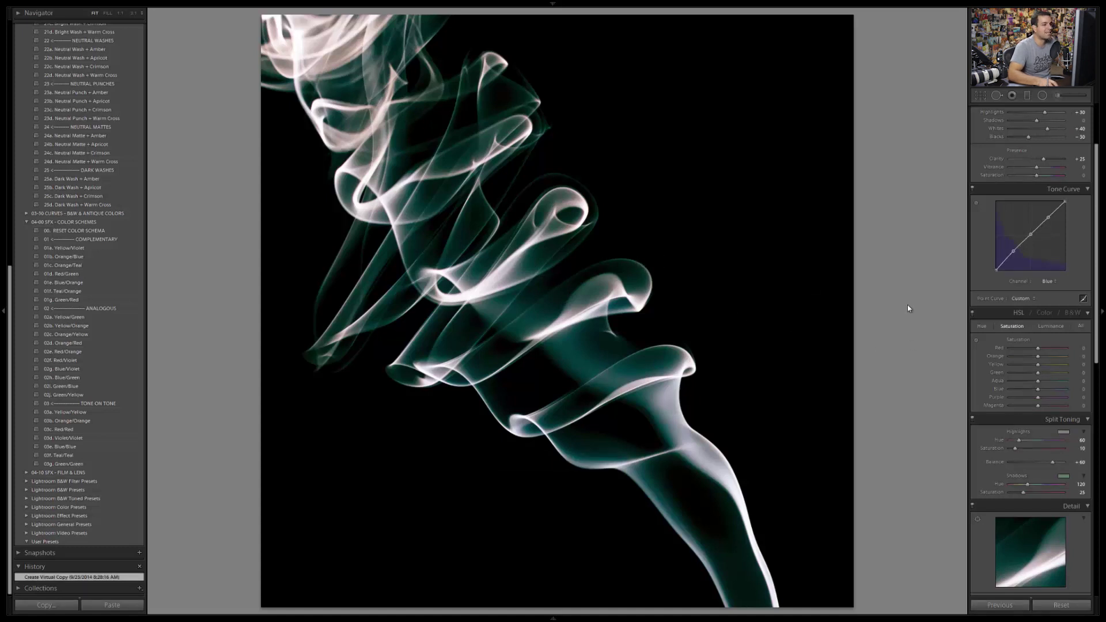
scroll(119, 278, up, 5)
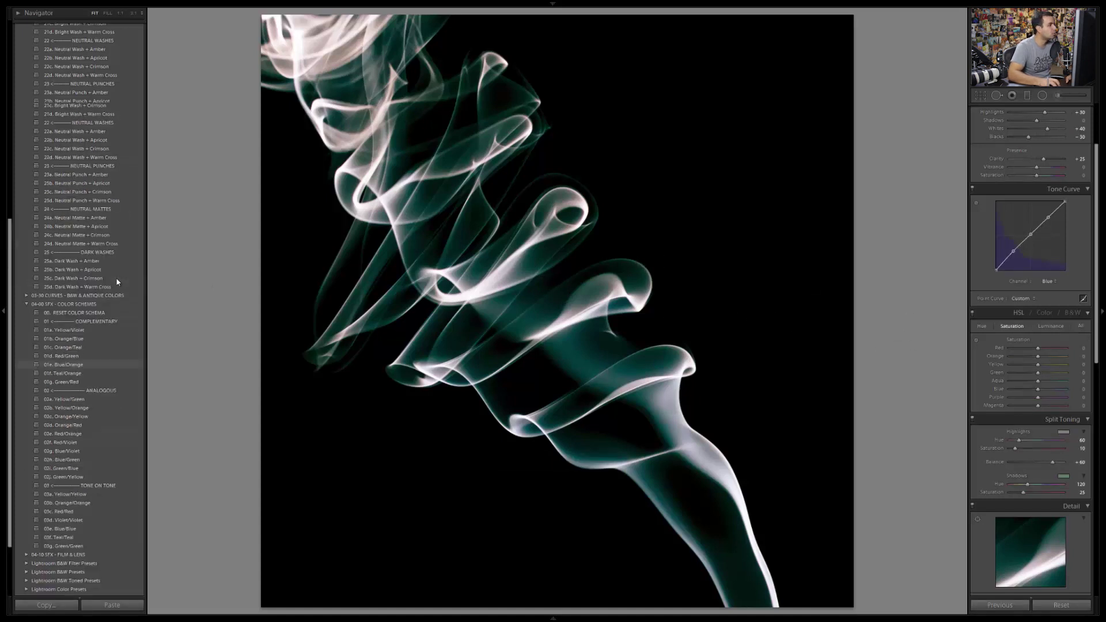
scroll(101, 183, up, 5)
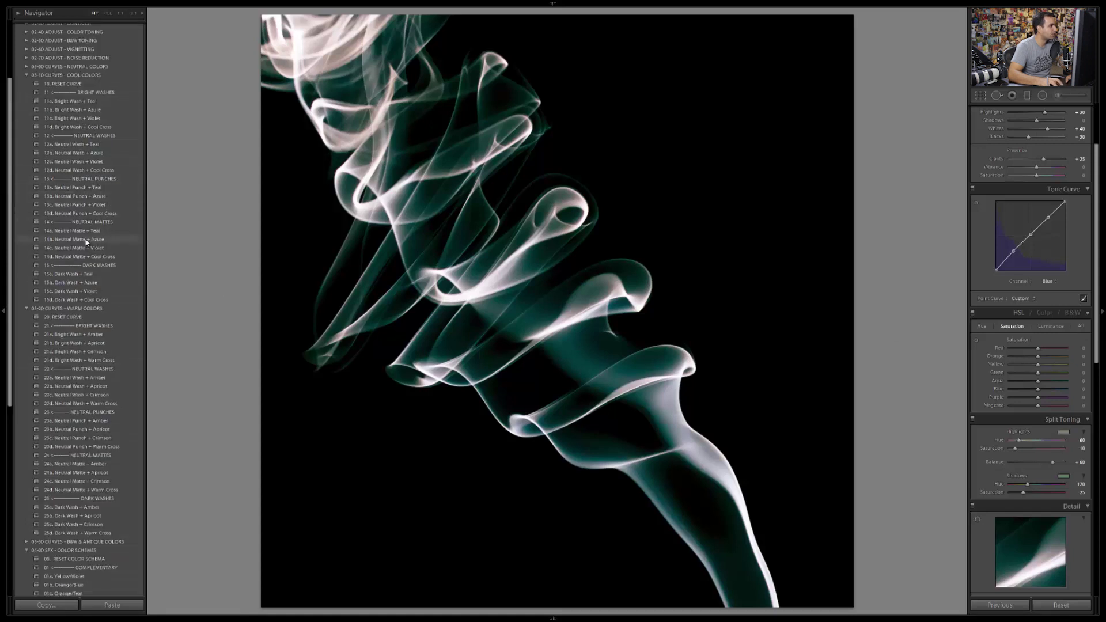
click(94, 198)
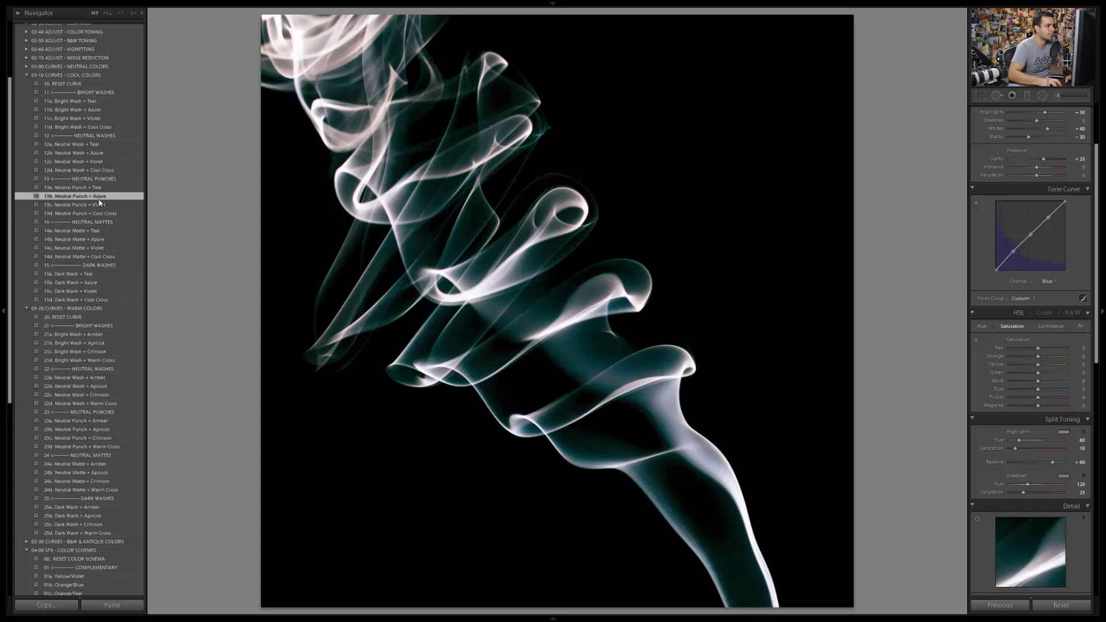
Step: Examine the Red, Green and Blue channel curves of the azure Tone Curve on the new virtual copy
click(1037, 281)
click(1021, 302)
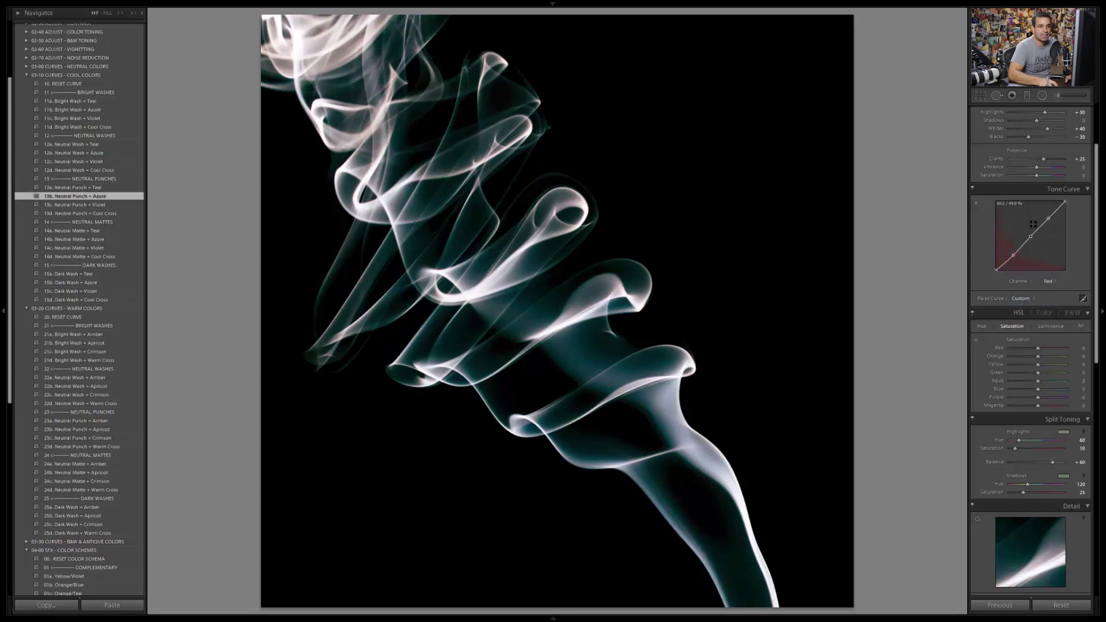
click(1048, 281)
click(1025, 310)
click(1046, 282)
click(1037, 321)
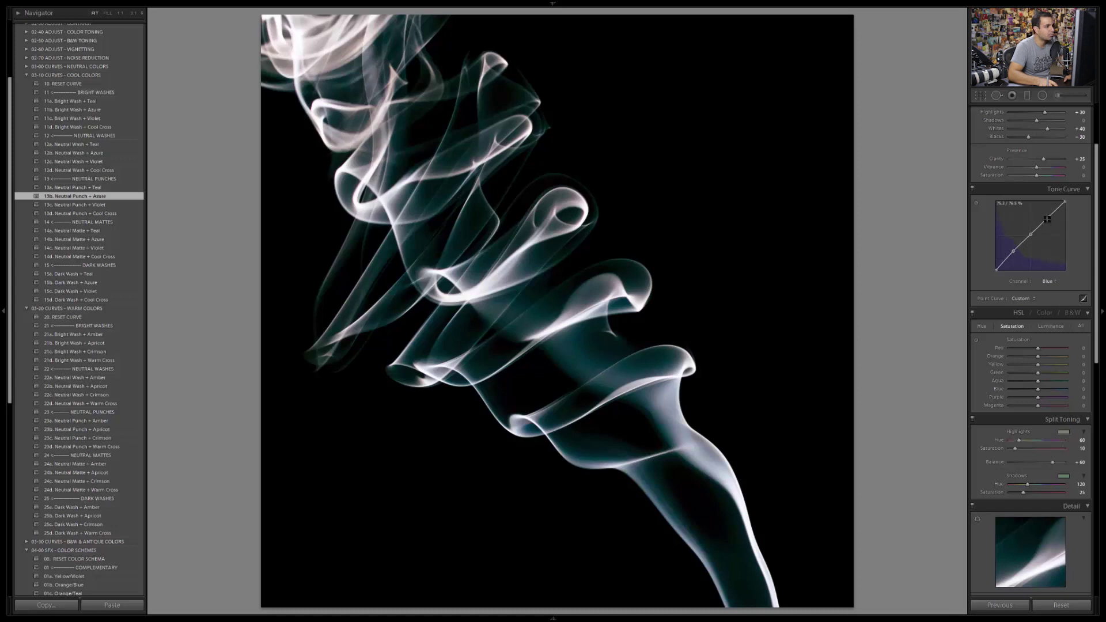
Step: Try the color scheme presets 02g. Blue/Violet, 01b. Orange/Blue and 01e. Blue/Orange on the azure virtual copy, returning to 02g. Blue/Violet
scroll(109, 328, down, 5)
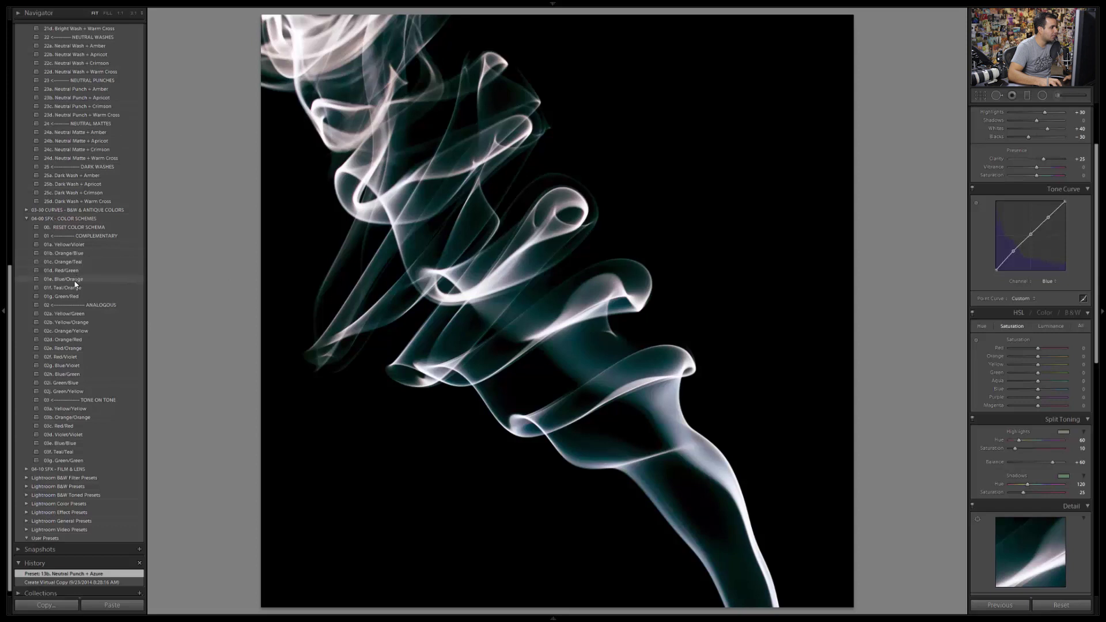
click(80, 369)
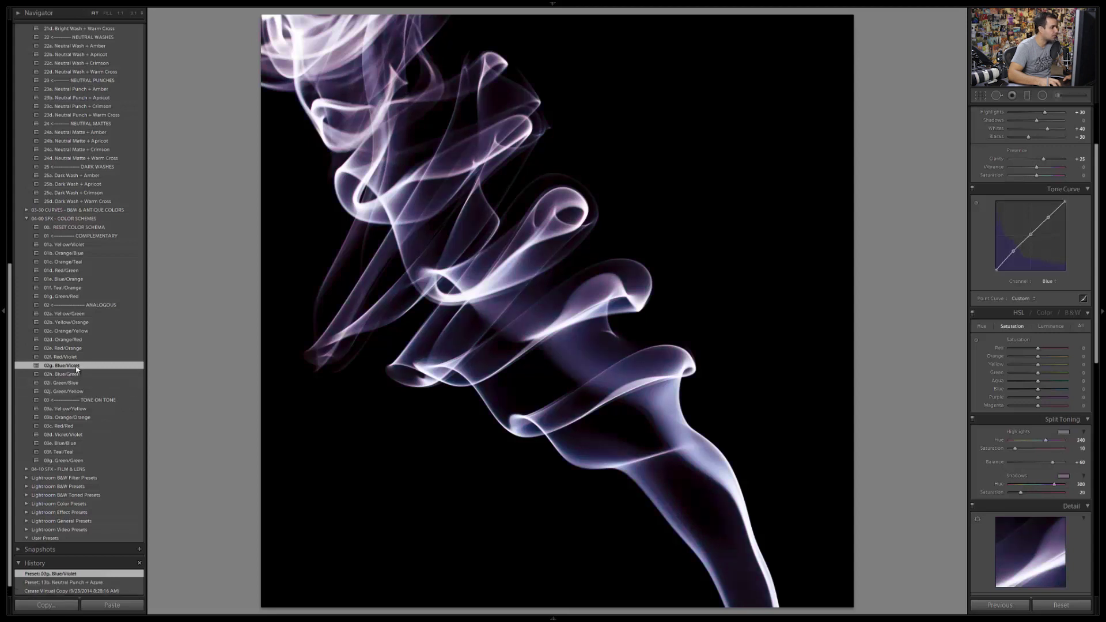
click(89, 253)
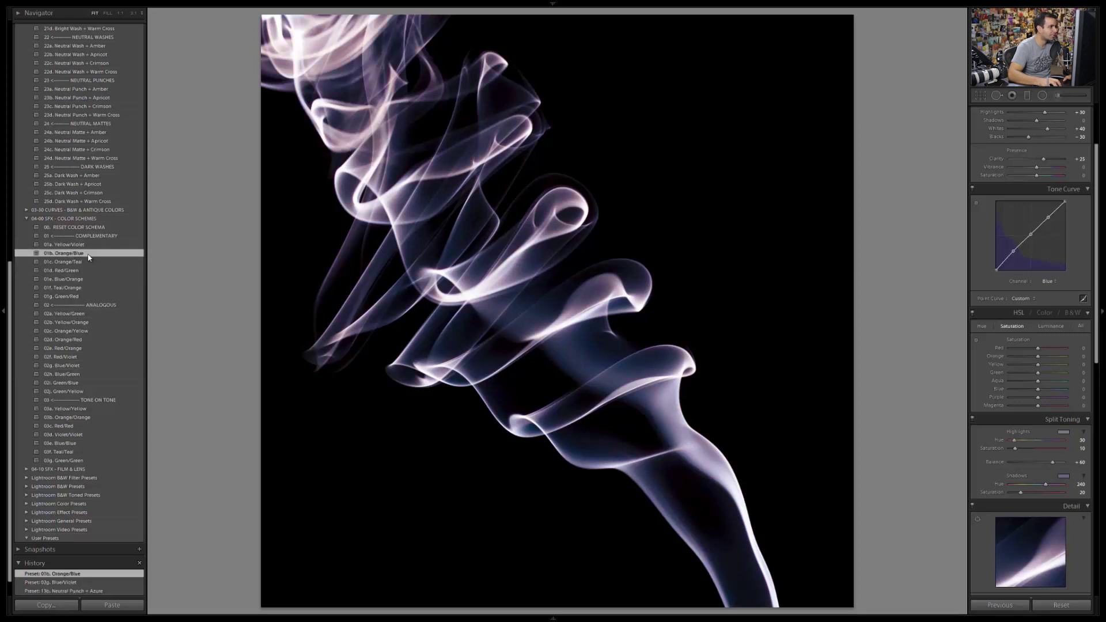
click(68, 279)
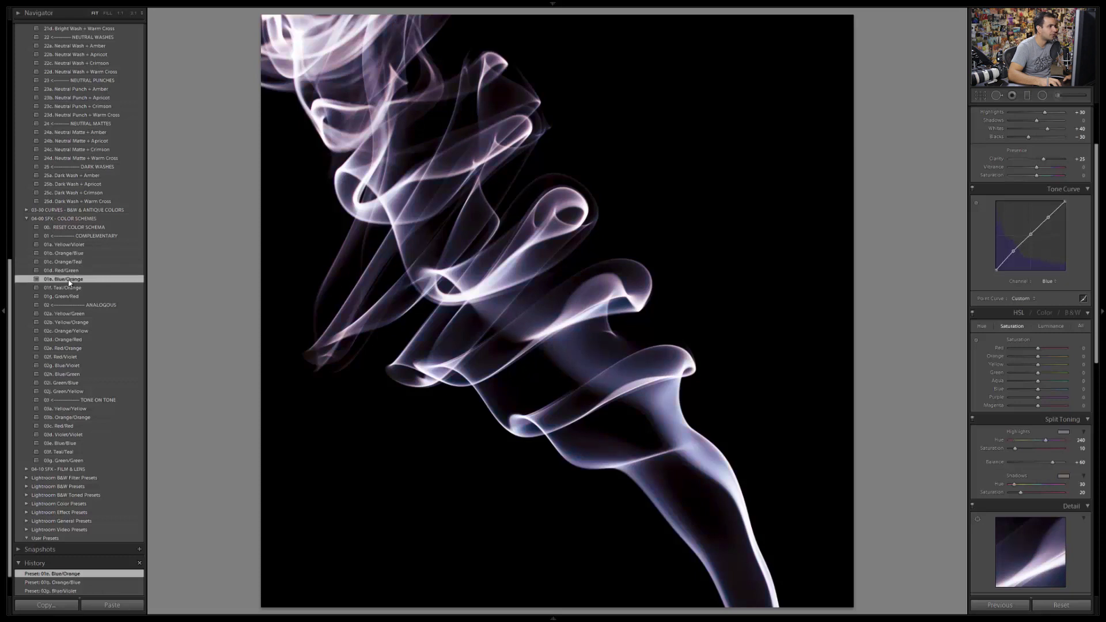
click(76, 366)
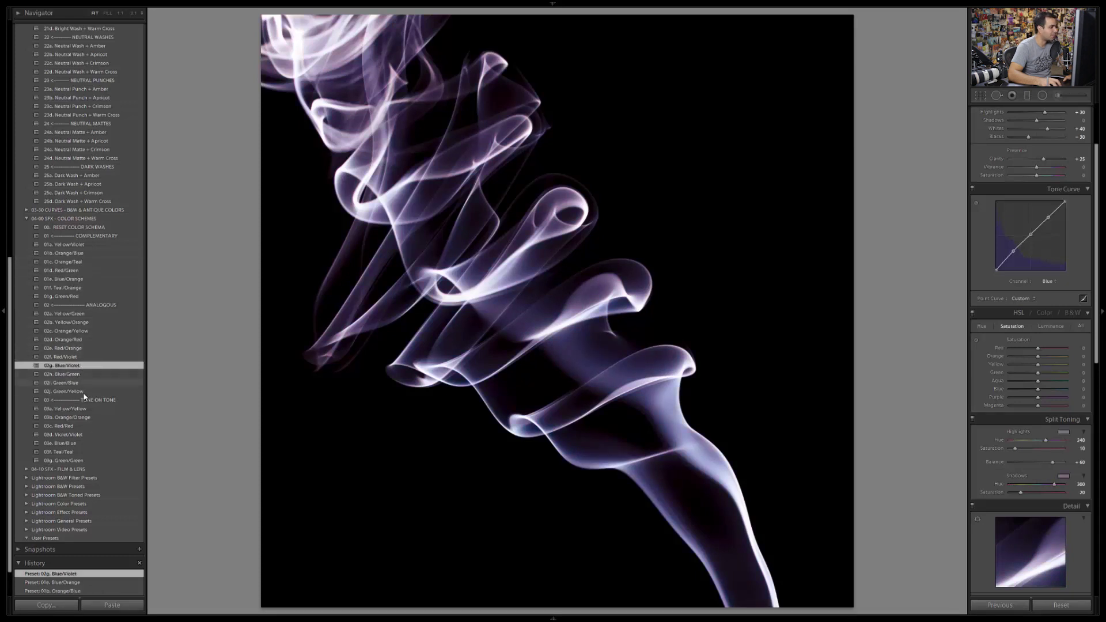
Step: Compare the color scheme presets 03e. Blue/Blue and 02g. Blue/Violet on the azure virtual copy and apply 03e. Blue/Blue
click(78, 445)
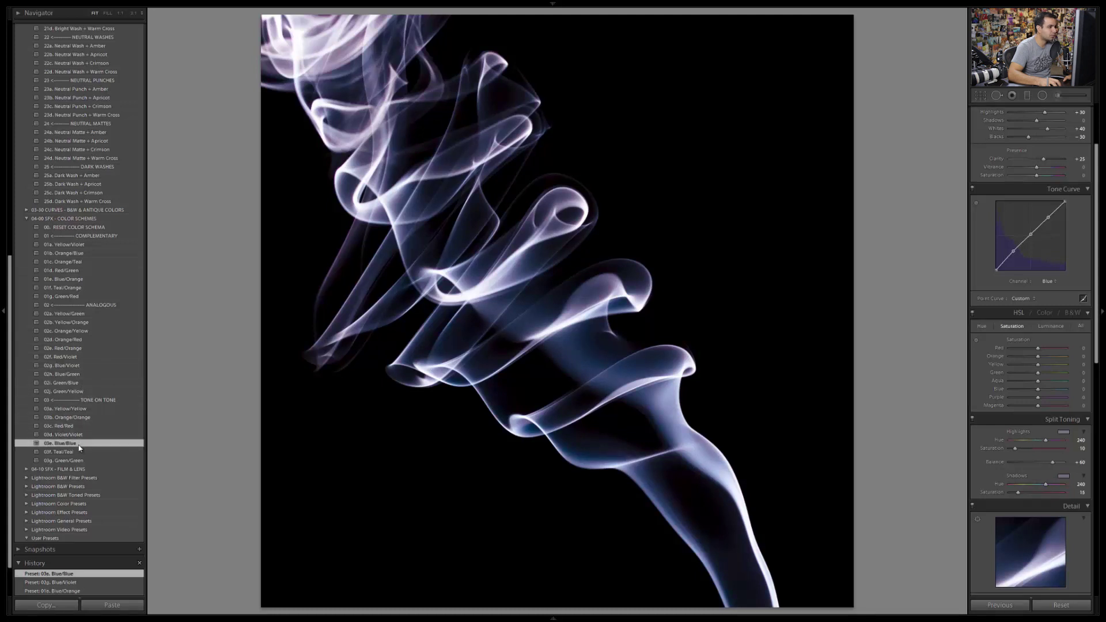
click(80, 367)
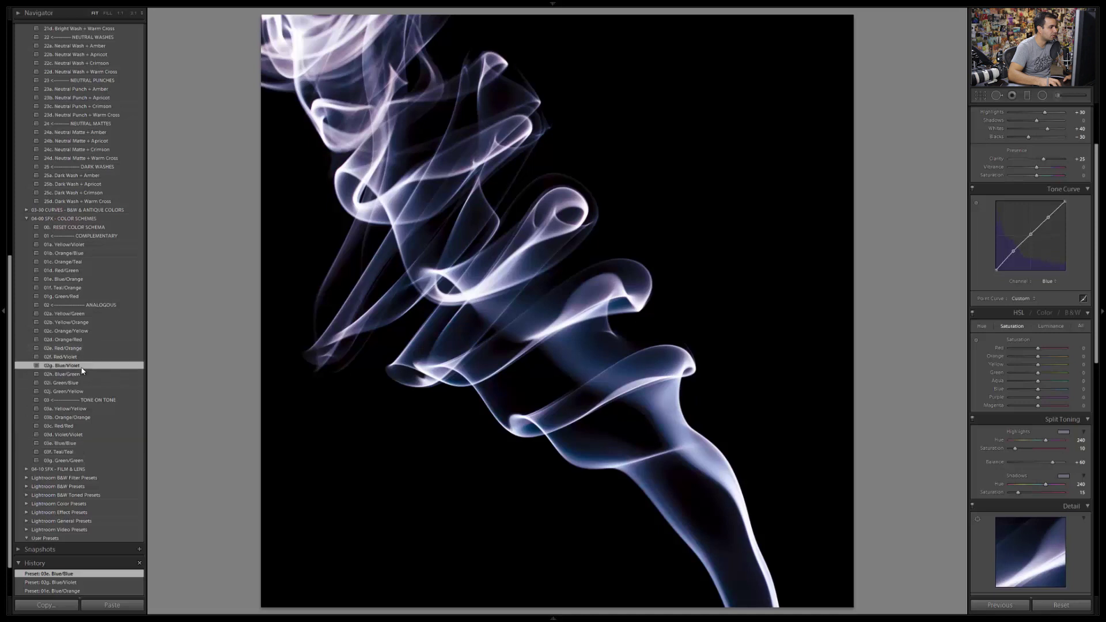
click(78, 443)
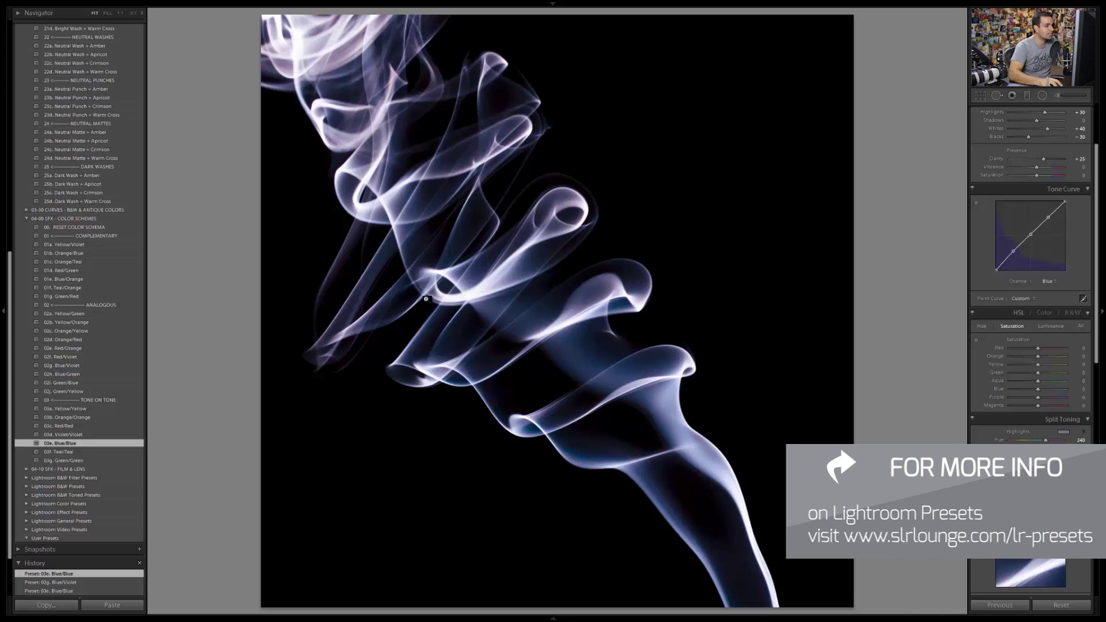
Step: Select the crimson, green and blue smoke versions in the Library grid and compare them in Survey view with panels hidden and lights out
key(g)
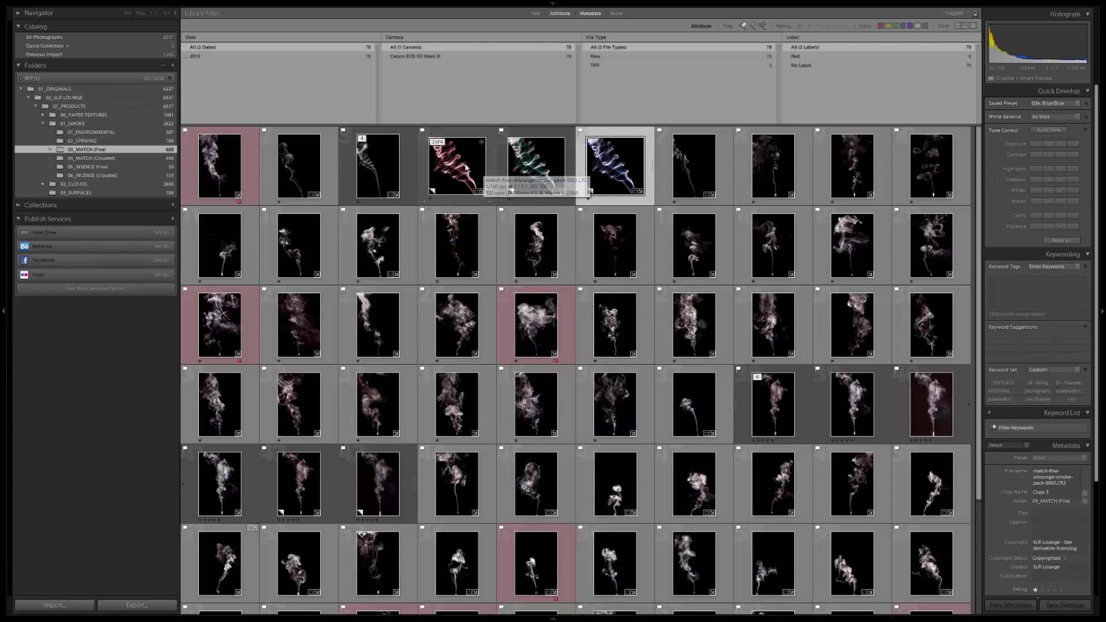
click(506, 159)
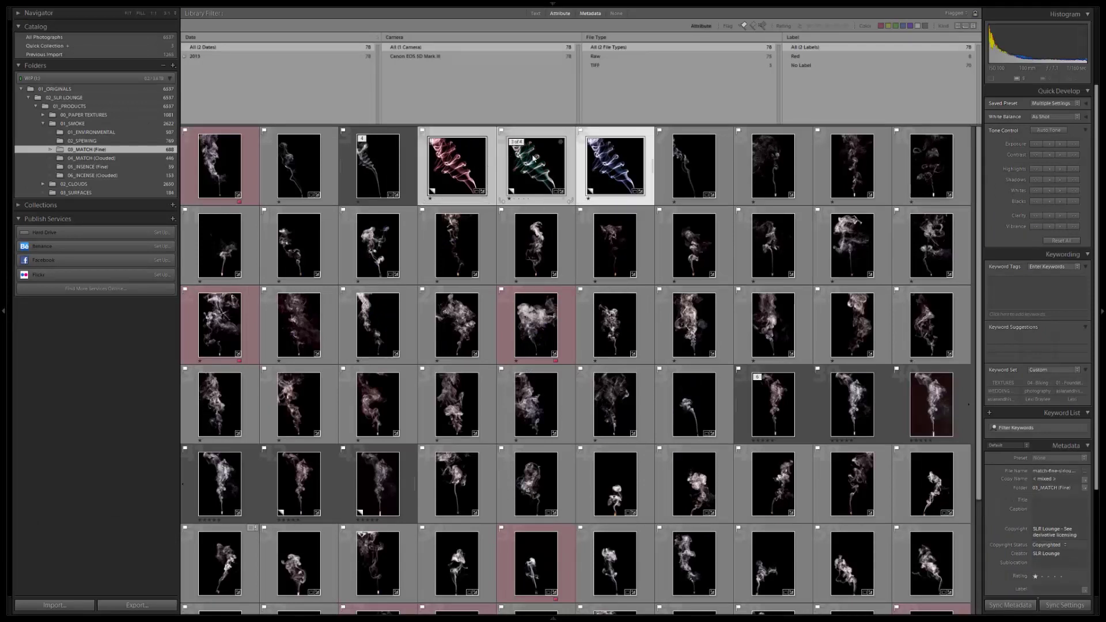
key(n)
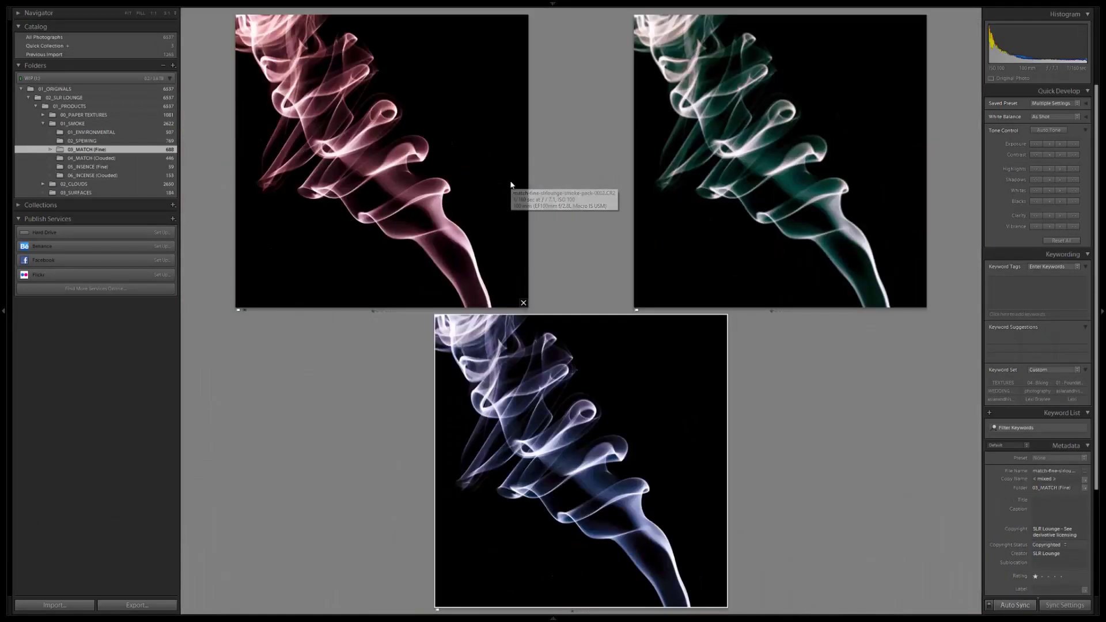
key(shift+Tab)
key(l)
key(l)
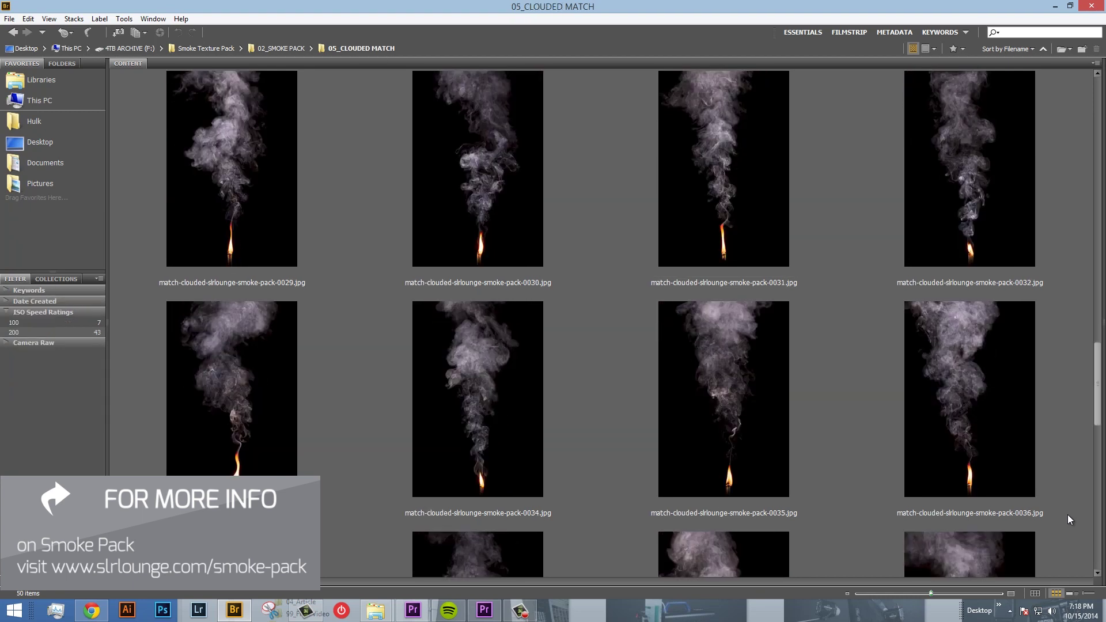
scroll(1069, 519, down, 1)
scroll(1069, 520, down, 1)
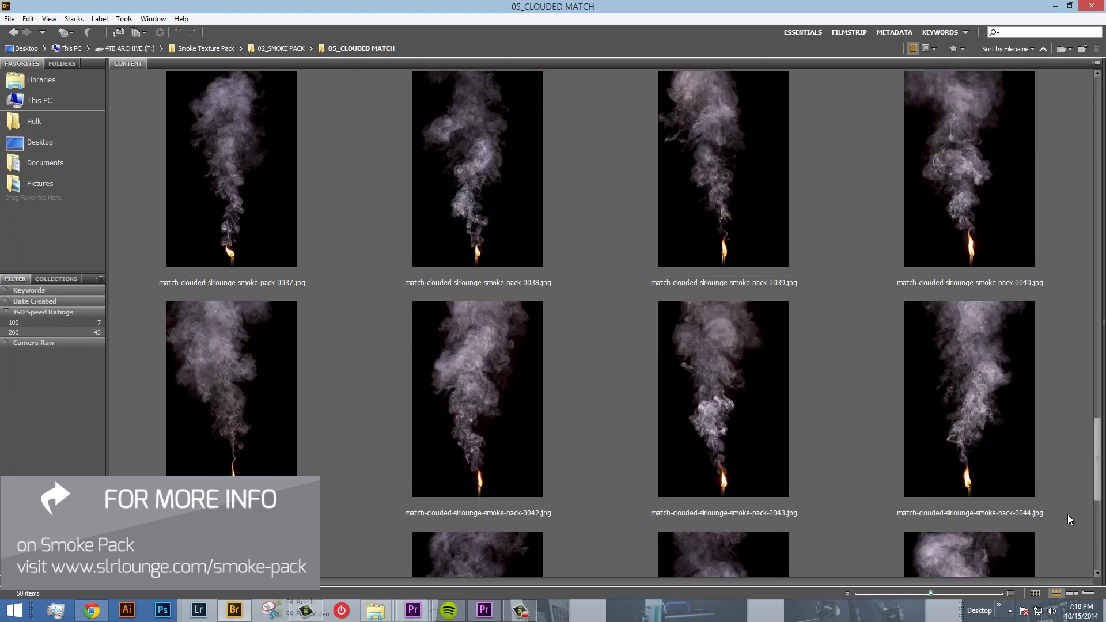